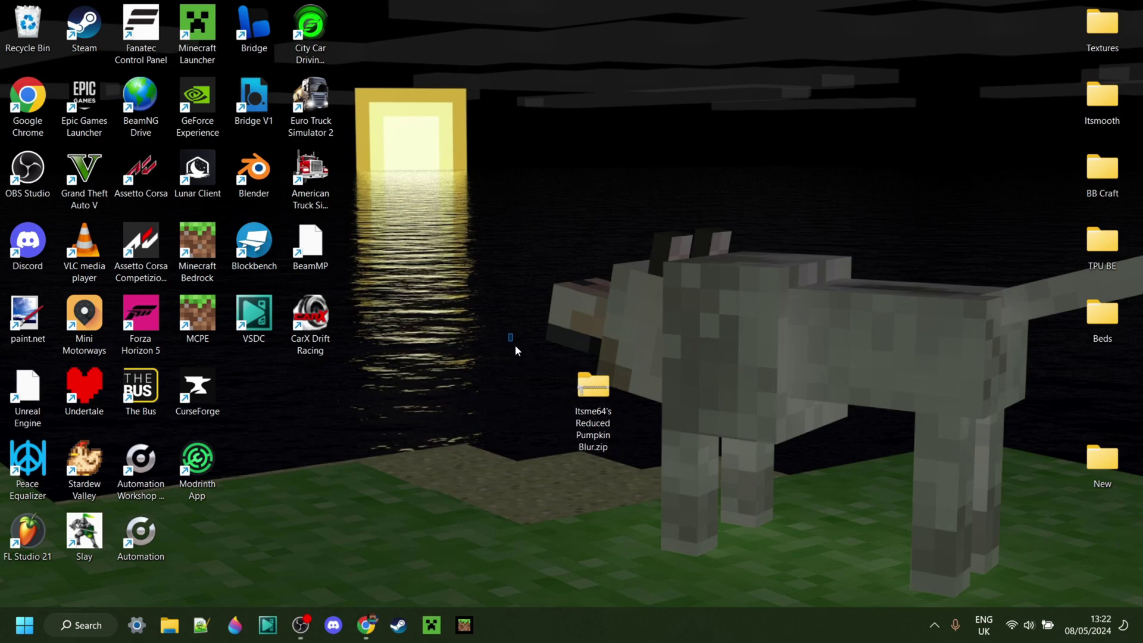
Open the Reduced Pumpkin Blur zip on the desktop to view its contents.
{"action": "left_click_drag", "start_coordinate": [515, 350], "coordinate": [686, 470]}
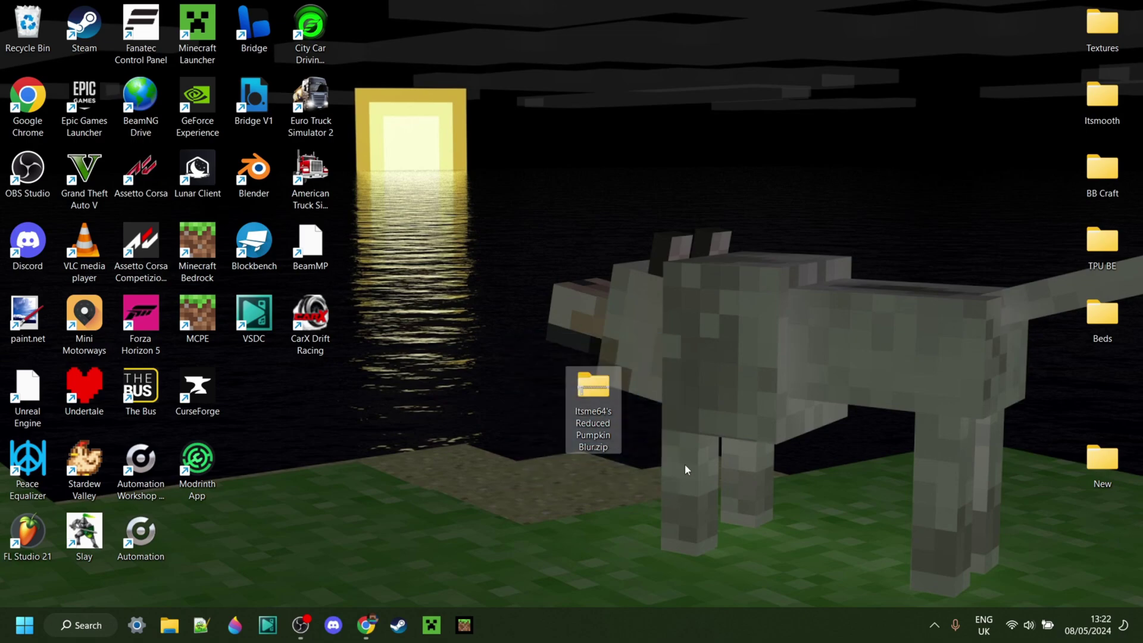
{"action": "left_click", "coordinate": [659, 422]}
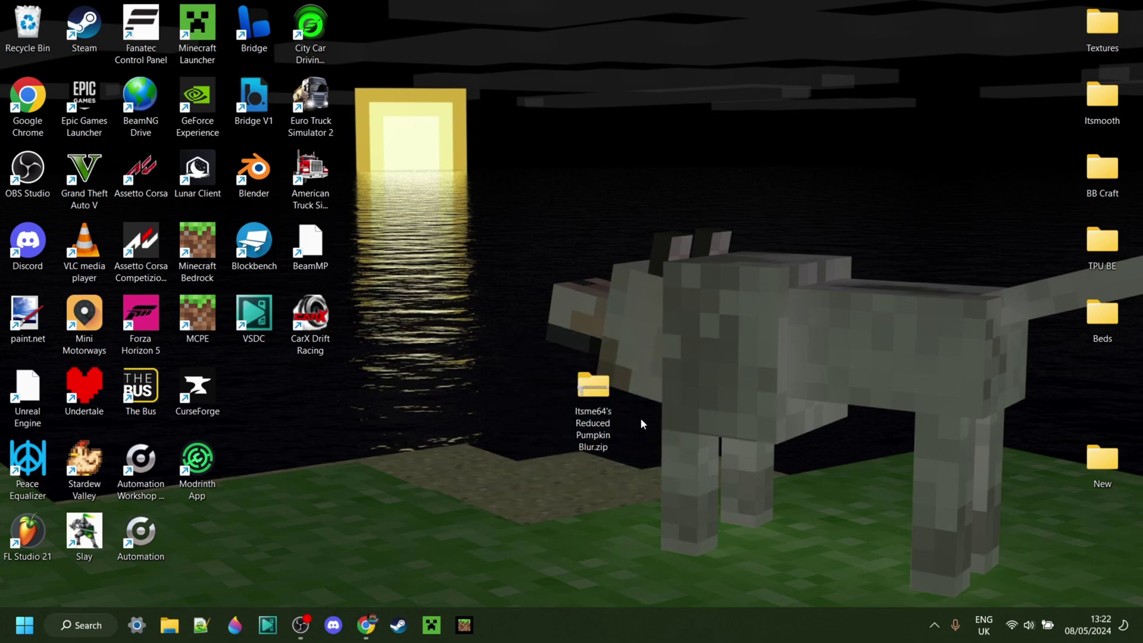
{"action": "double_click", "coordinate": [609, 410]}
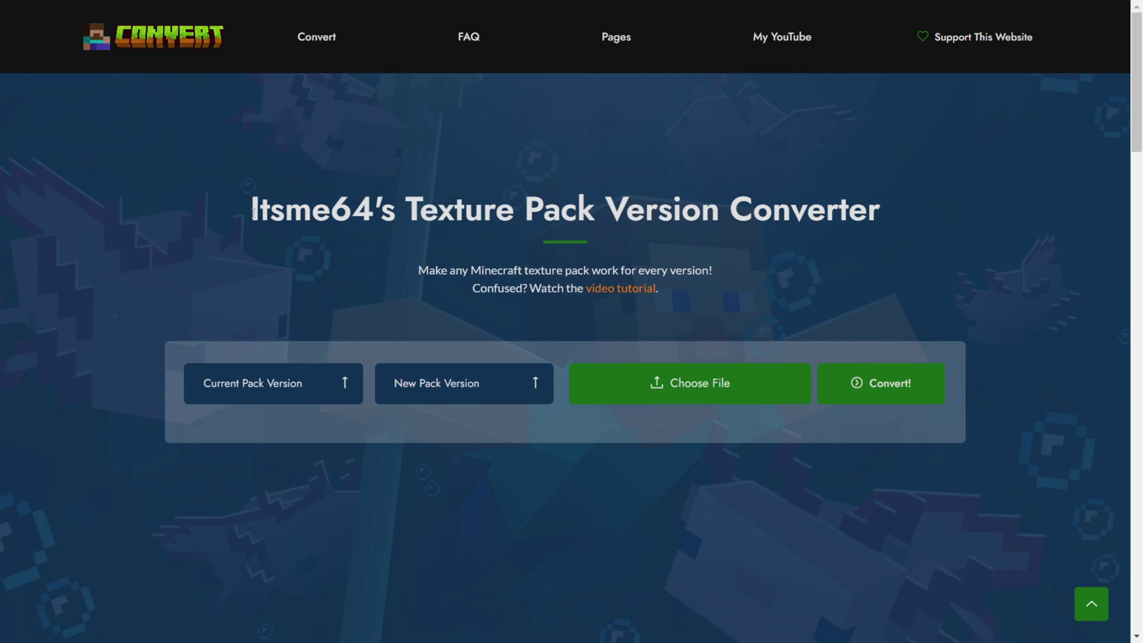
Choose 1.20.5 - 1.20.6 as the current pack version, then bring up the target version list.
{"action": "left_click_drag", "start_coordinate": [252, 216], "coordinate": [395, 205]}
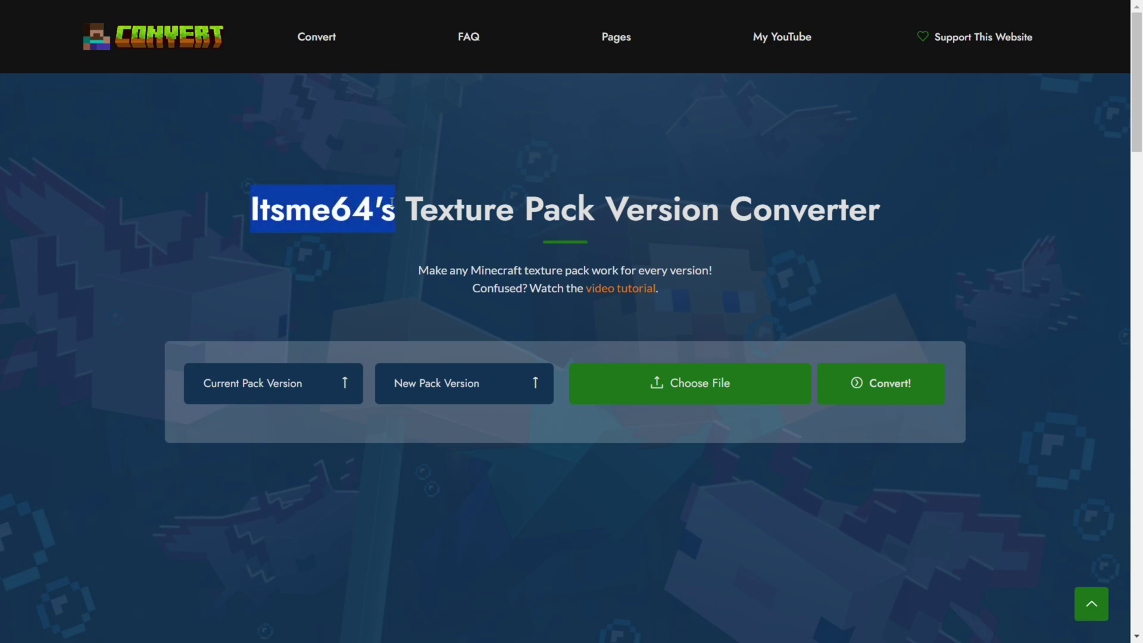
{"action": "left_click", "coordinate": [415, 180]}
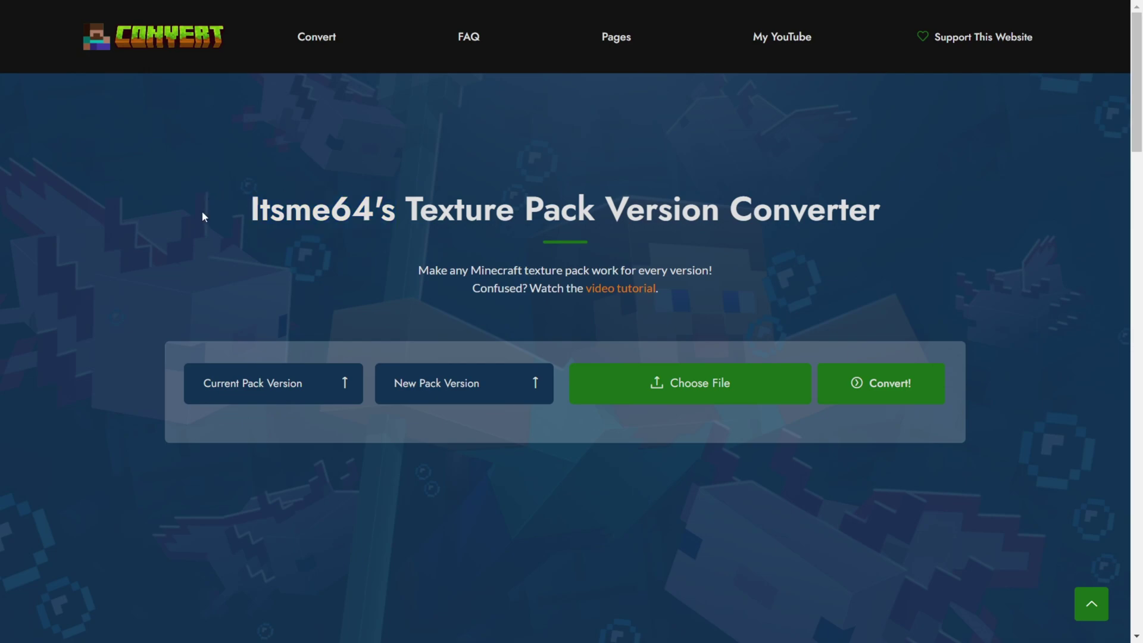
{"action": "left_click", "coordinate": [293, 387]}
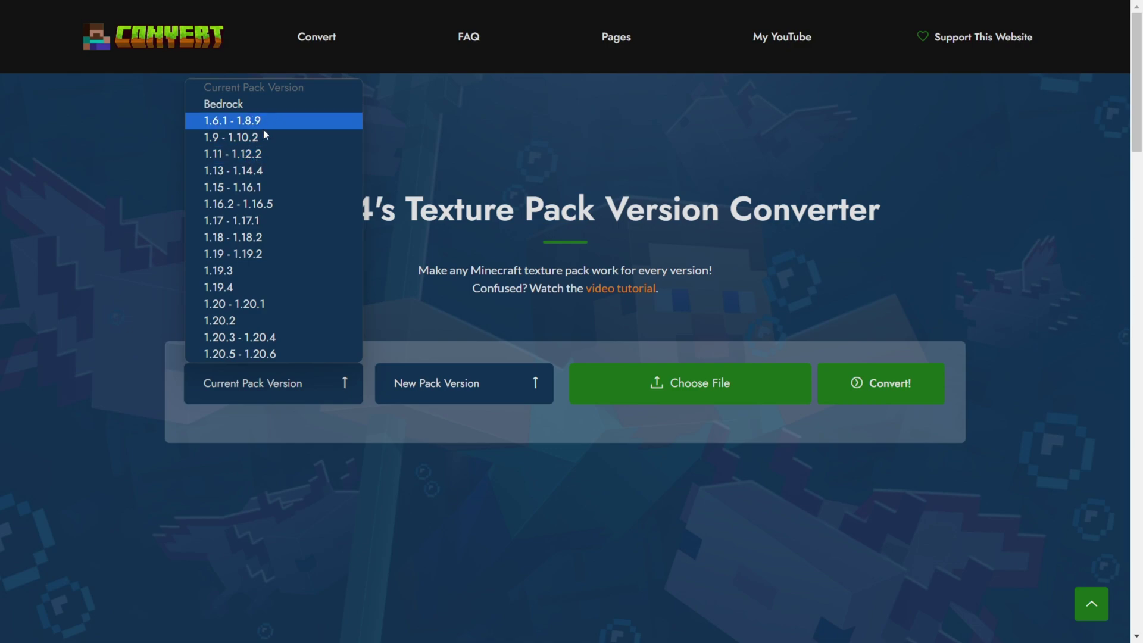
{"action": "left_click", "coordinate": [276, 354]}
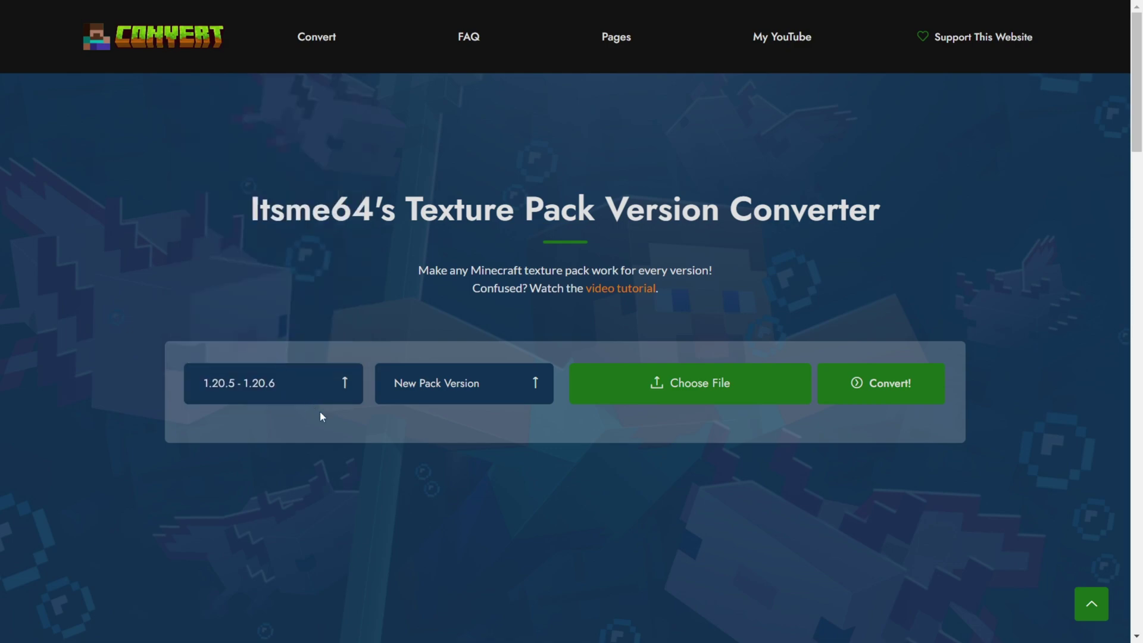
{"action": "left_click", "coordinate": [435, 390]}
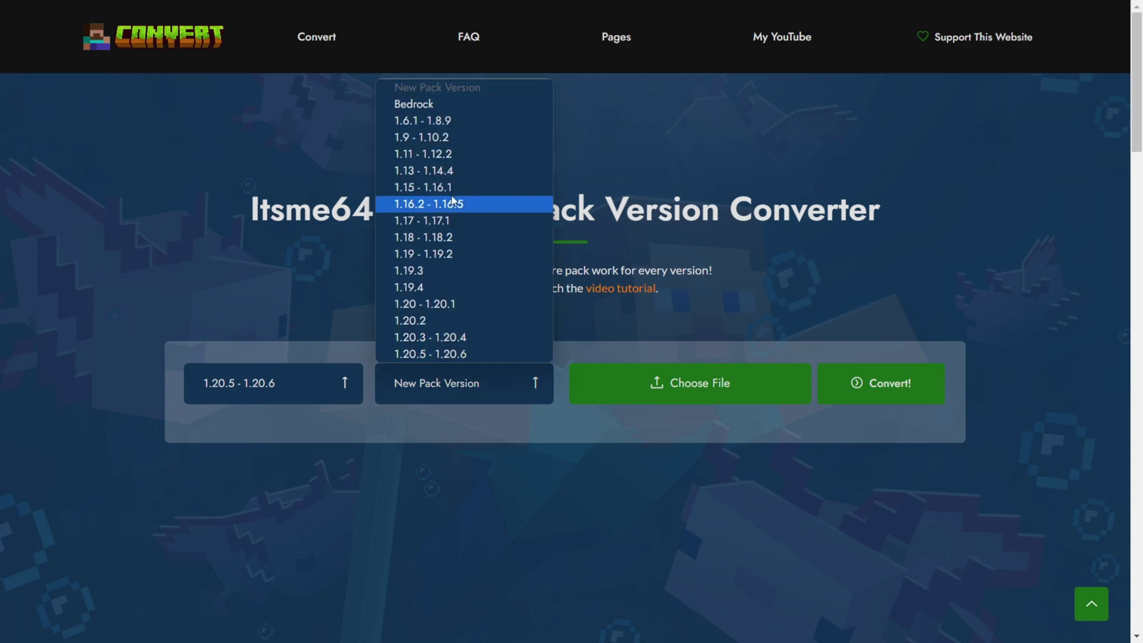
Set Bedrock as the new pack version, upload the Reduced Pumpkin Blur zip and convert it.
{"action": "left_click", "coordinate": [436, 106]}
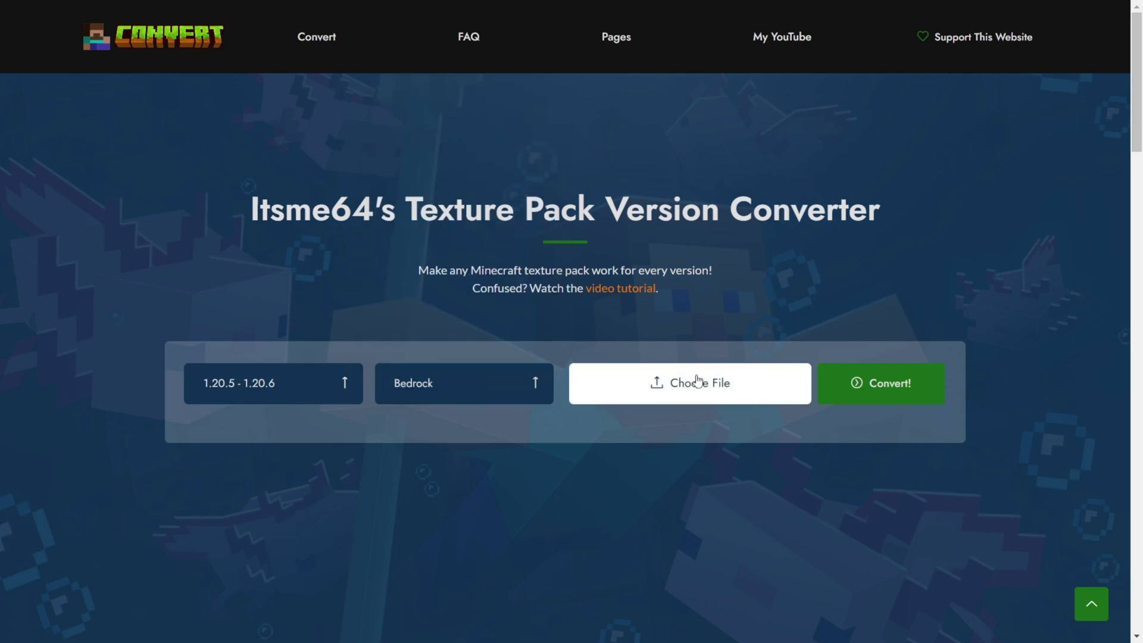
{"action": "left_click", "coordinate": [706, 384]}
{"action": "scroll", "coordinate": [284, 192], "scroll_direction": "down", "scroll_amount": 5}
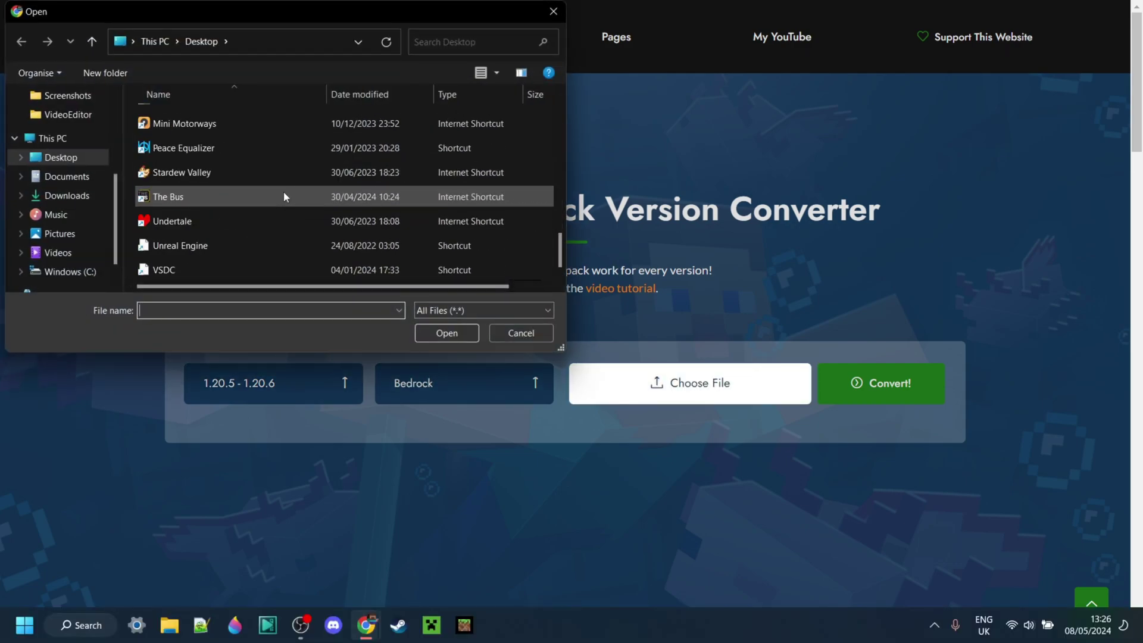
{"action": "scroll", "coordinate": [252, 206], "scroll_direction": "up", "scroll_amount": 2}
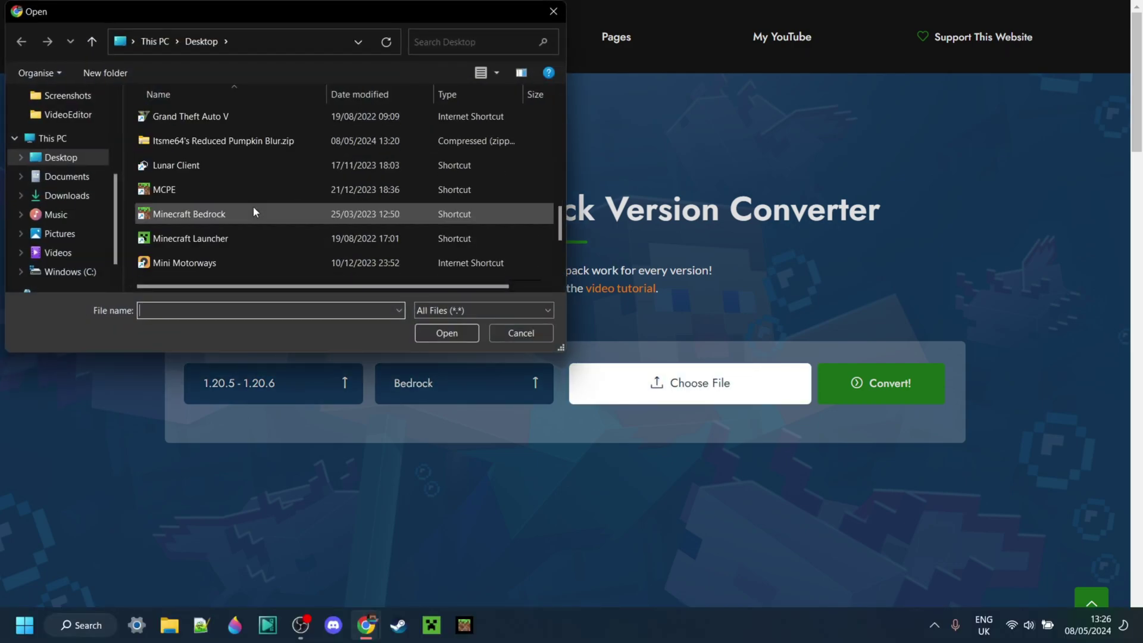
{"action": "double_click", "coordinate": [227, 143]}
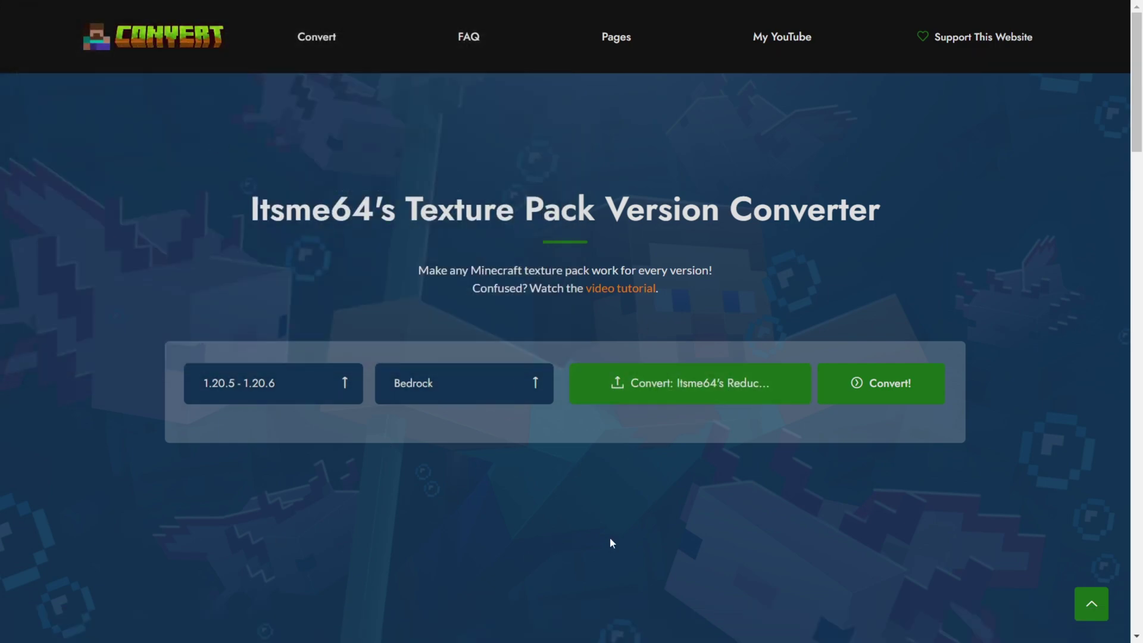
{"action": "left_click", "coordinate": [880, 385]}
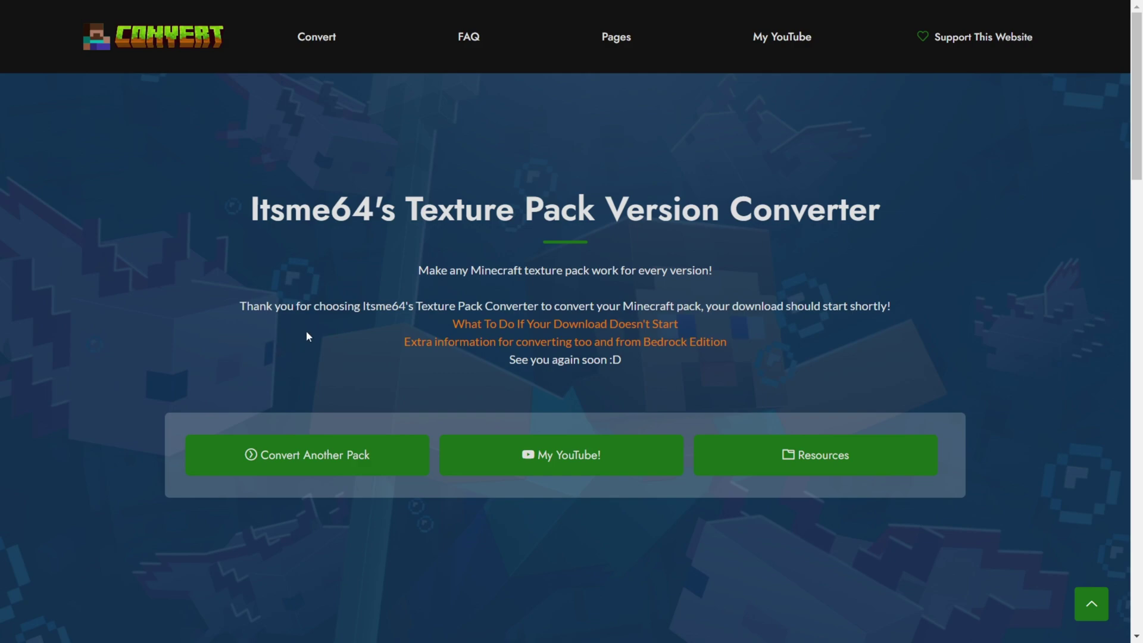
Open the Bedrock Edition conversion guide and read down to the Blocks, Items and Other folder cards.
{"action": "left_click", "coordinate": [430, 349]}
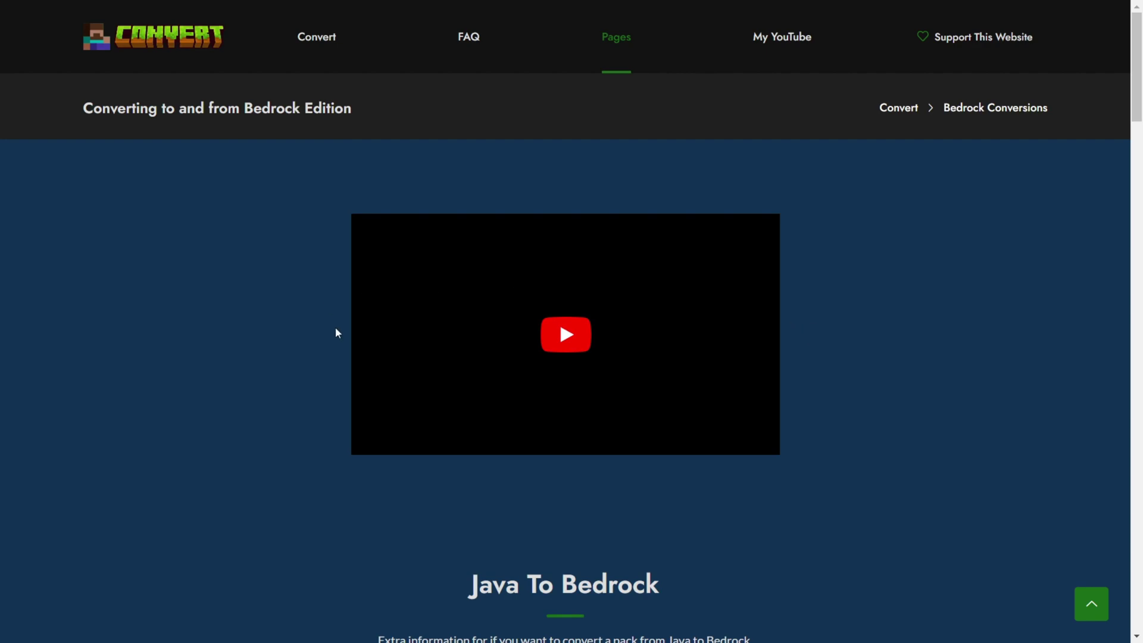
{"action": "scroll", "coordinate": [729, 334], "scroll_direction": "down", "scroll_amount": 4}
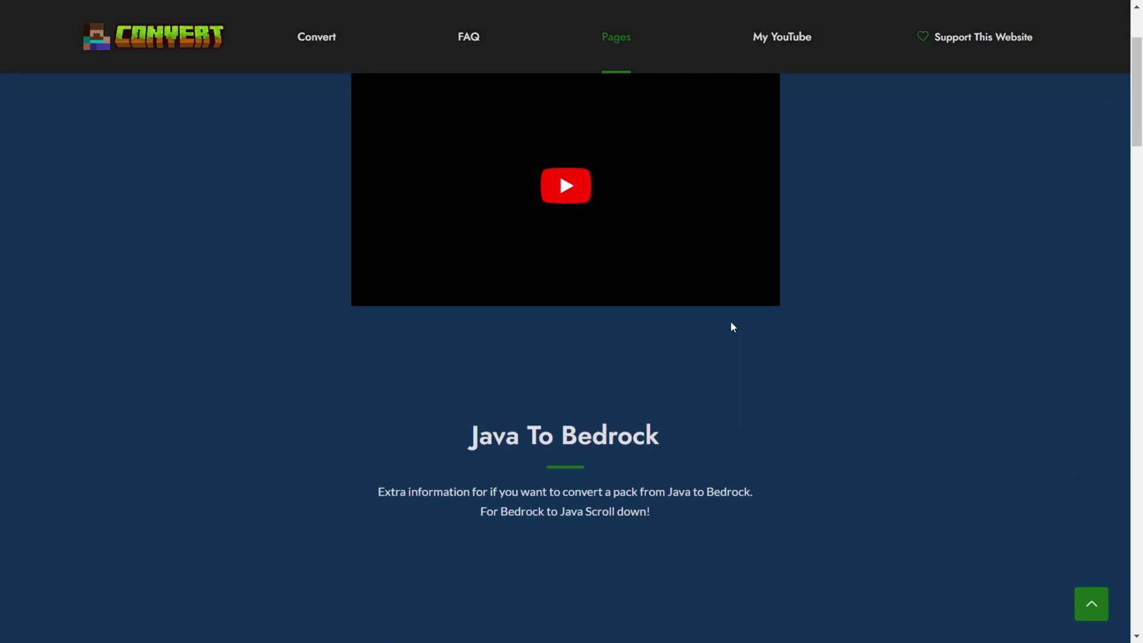
{"action": "left_click_drag", "start_coordinate": [468, 365], "coordinate": [691, 365]}
{"action": "left_click", "coordinate": [762, 329]}
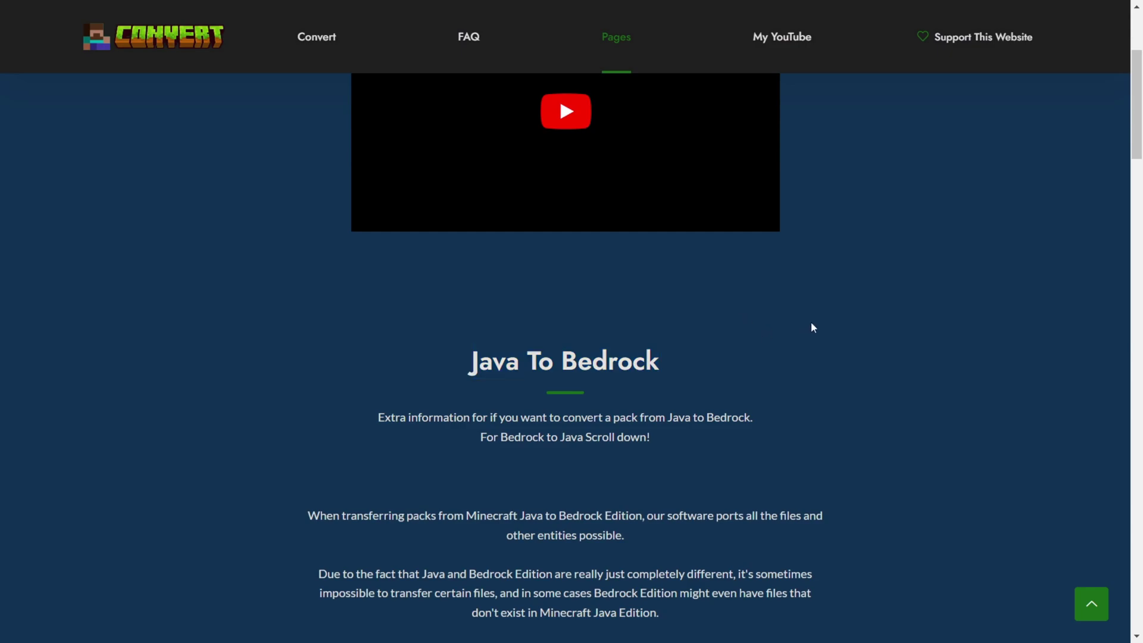
{"action": "scroll", "coordinate": [813, 310], "scroll_direction": "down", "scroll_amount": 3}
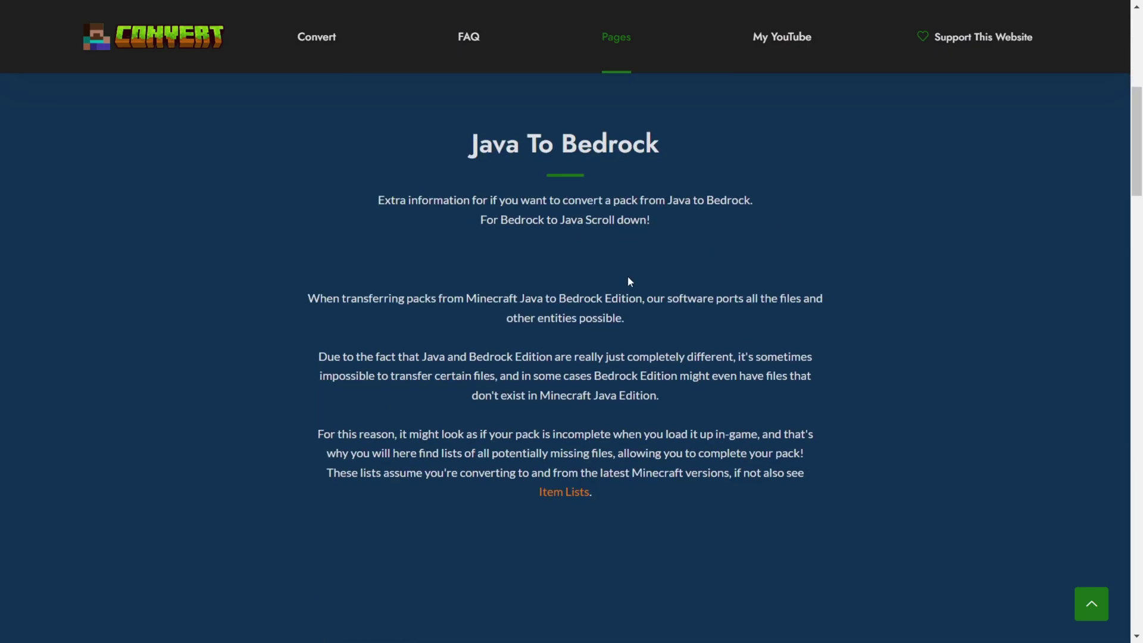
{"action": "scroll", "coordinate": [774, 273], "scroll_direction": "down", "scroll_amount": 4}
{"action": "scroll", "coordinate": [784, 264], "scroll_direction": "down", "scroll_amount": 5}
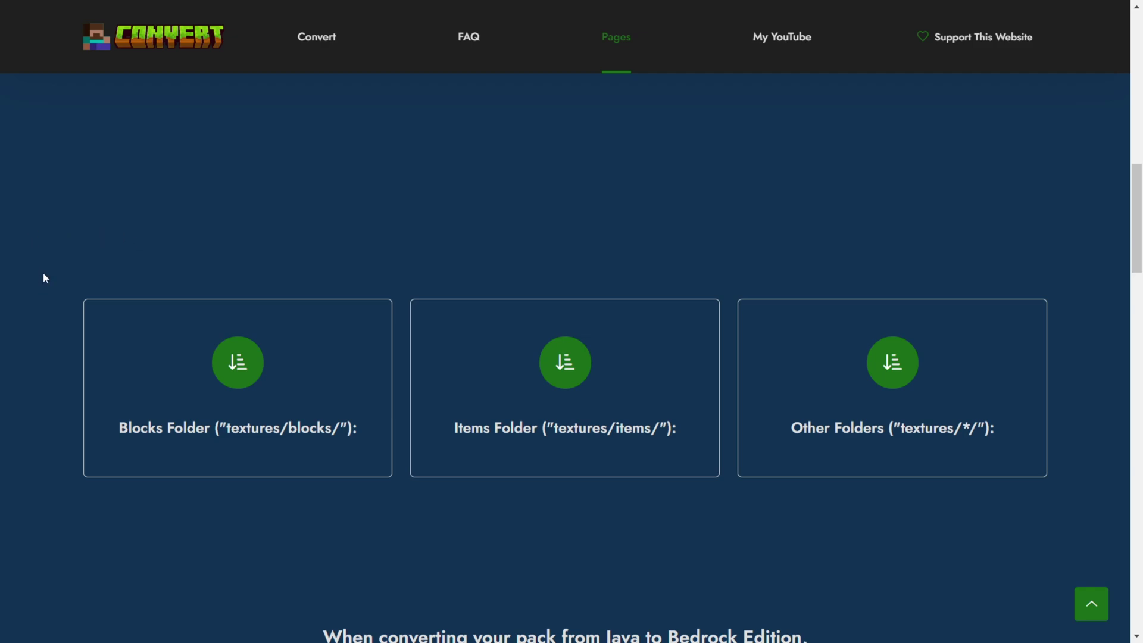
{"action": "scroll", "coordinate": [51, 260], "scroll_direction": "down", "scroll_amount": 1}
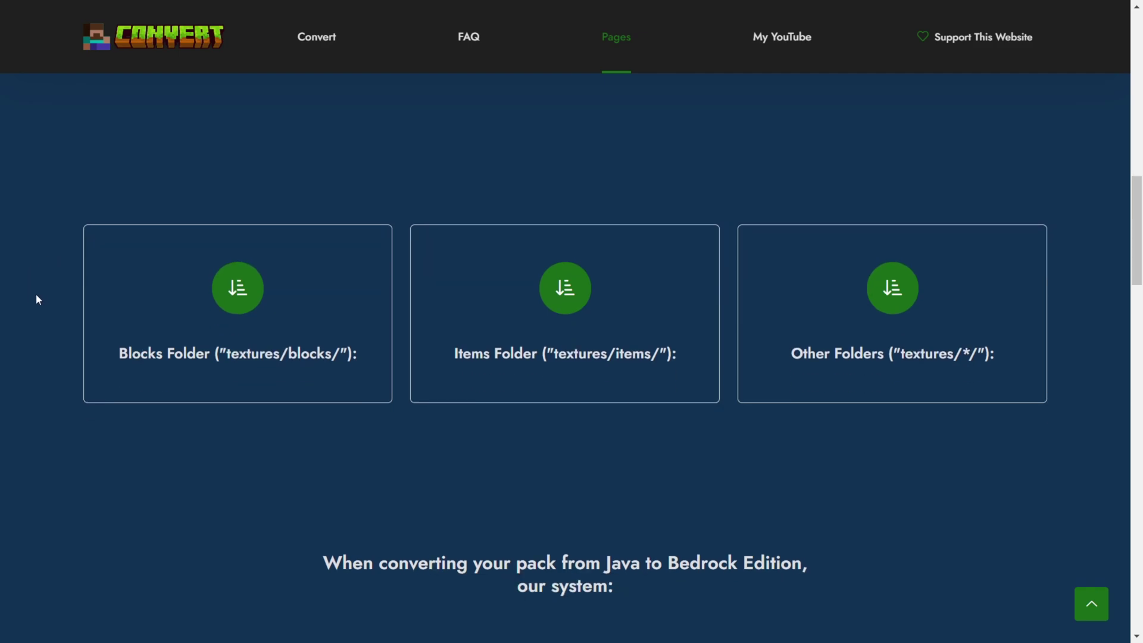
Scroll through the Java To Bedrock folder cards and conversion summary.
{"action": "scroll", "coordinate": [30, 357], "scroll_direction": "down", "scroll_amount": 1}
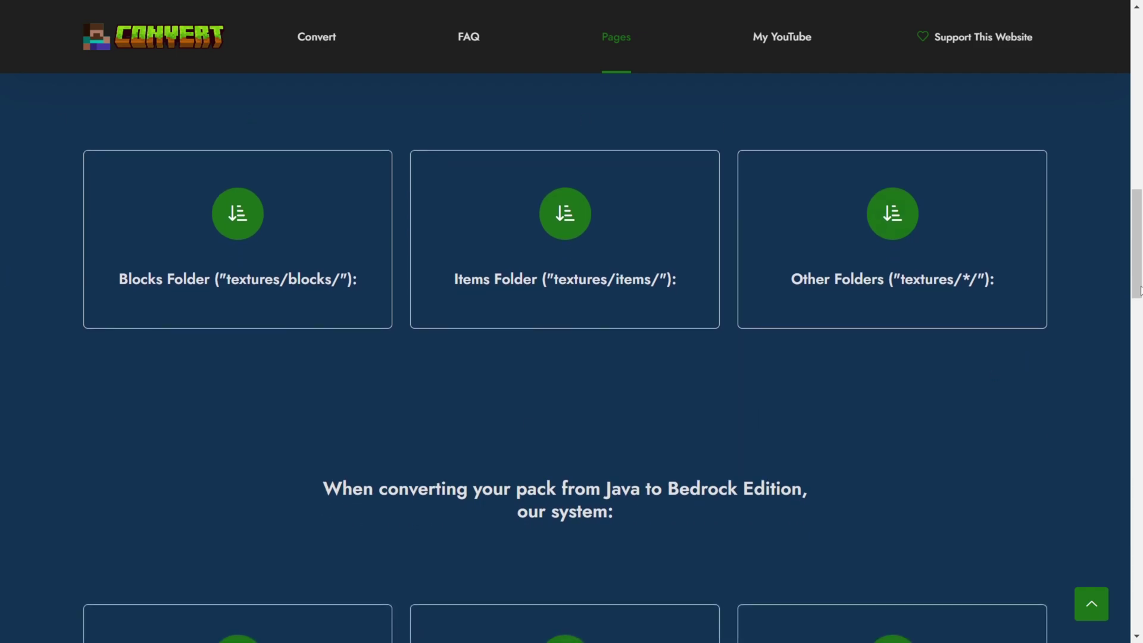
{"action": "scroll", "coordinate": [27, 326], "scroll_direction": "up", "scroll_amount": 1}
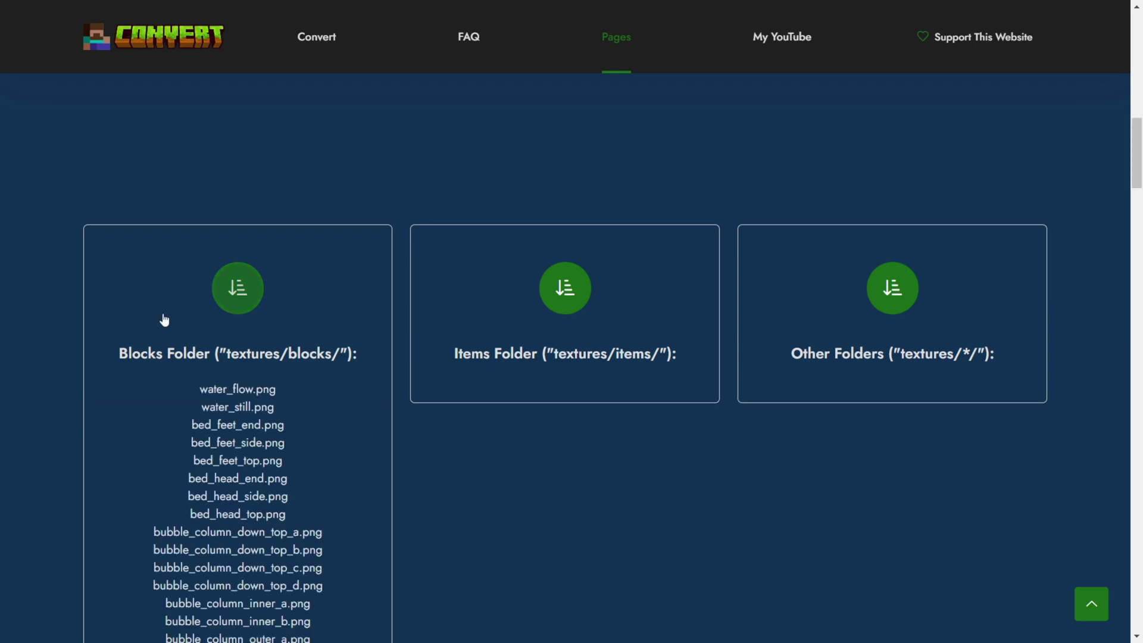
{"action": "mouse_move", "coordinate": [865, 324]}
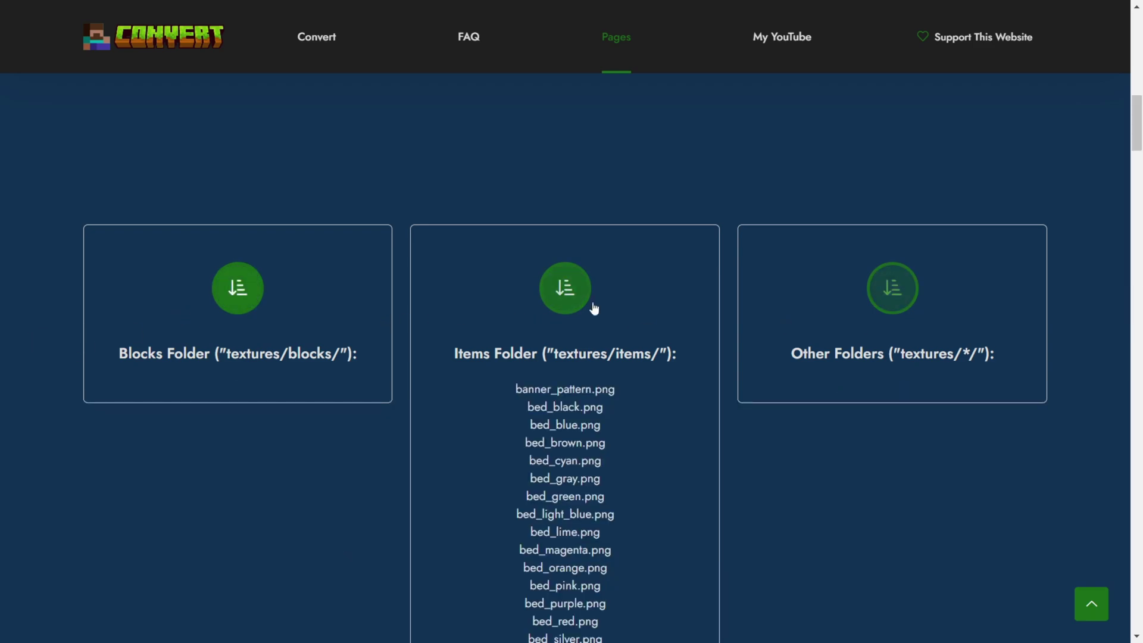
{"action": "mouse_move", "coordinate": [311, 298]}
{"action": "scroll", "coordinate": [254, 292], "scroll_direction": "down", "scroll_amount": 4}
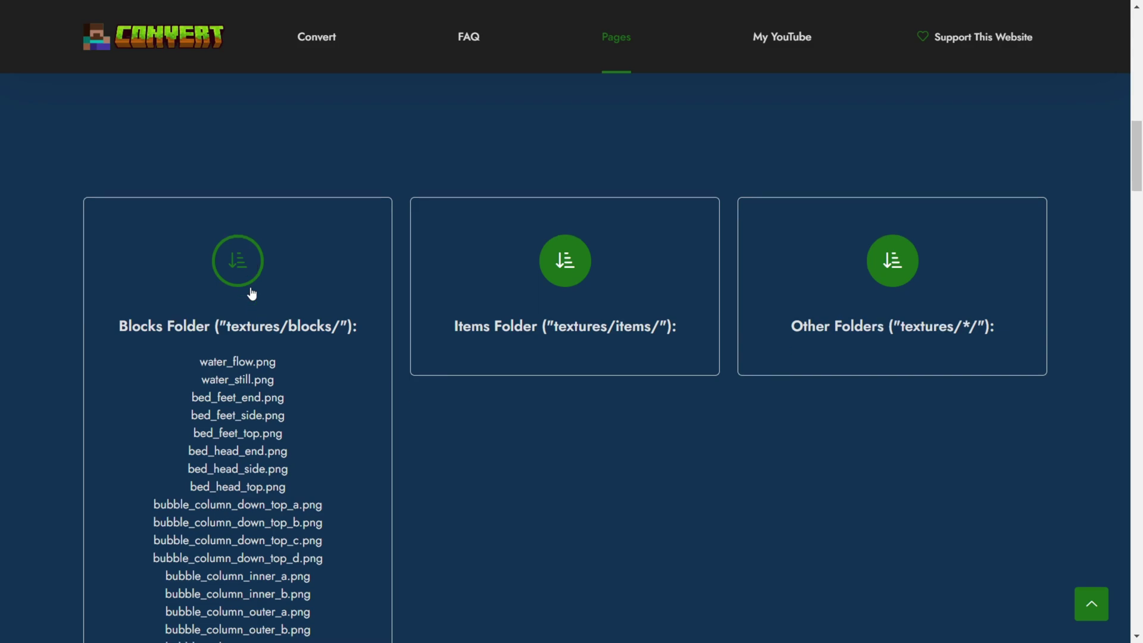
{"action": "scroll", "coordinate": [251, 288], "scroll_direction": "down", "scroll_amount": 3}
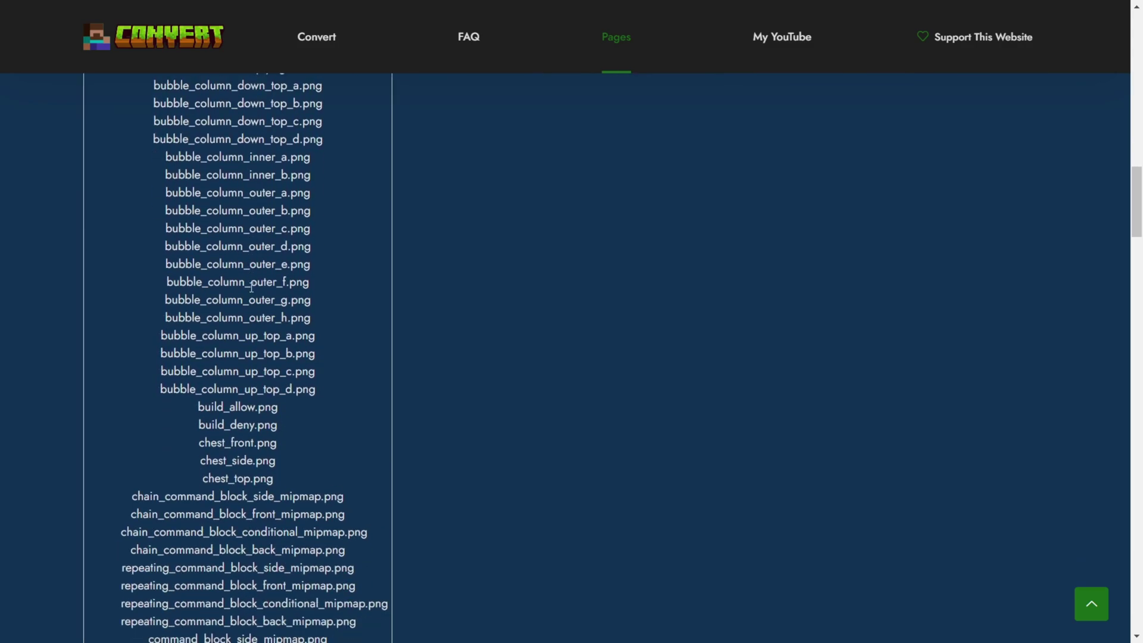
{"action": "scroll", "coordinate": [251, 288], "scroll_direction": "down", "scroll_amount": 5}
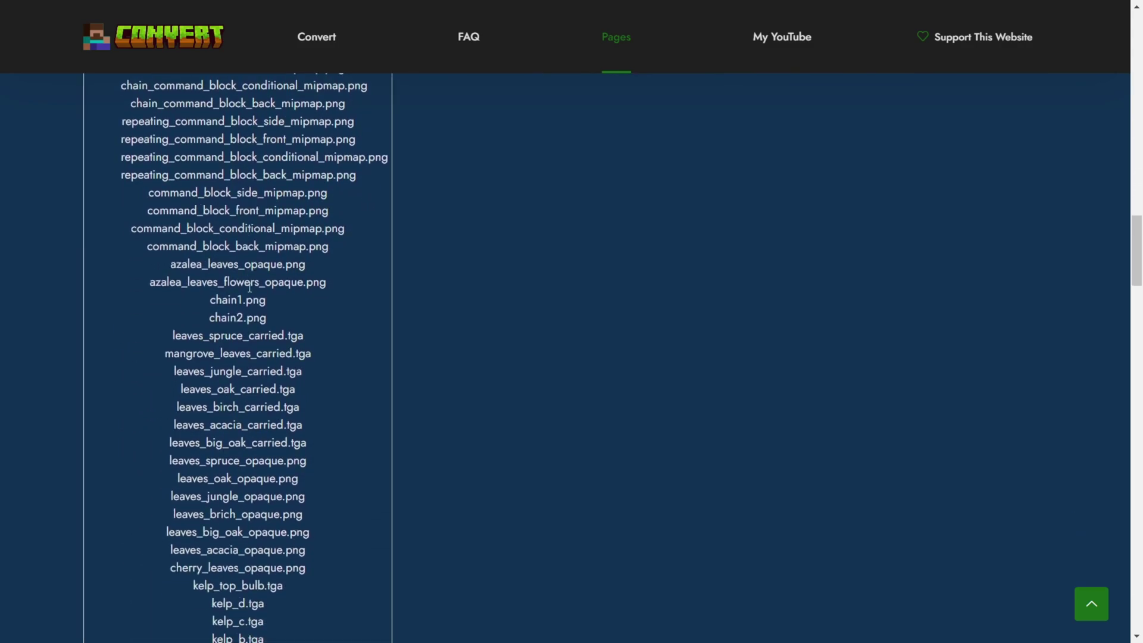
{"action": "scroll", "coordinate": [256, 304], "scroll_direction": "down", "scroll_amount": 1}
{"action": "scroll", "coordinate": [251, 307], "scroll_direction": "down", "scroll_amount": 4}
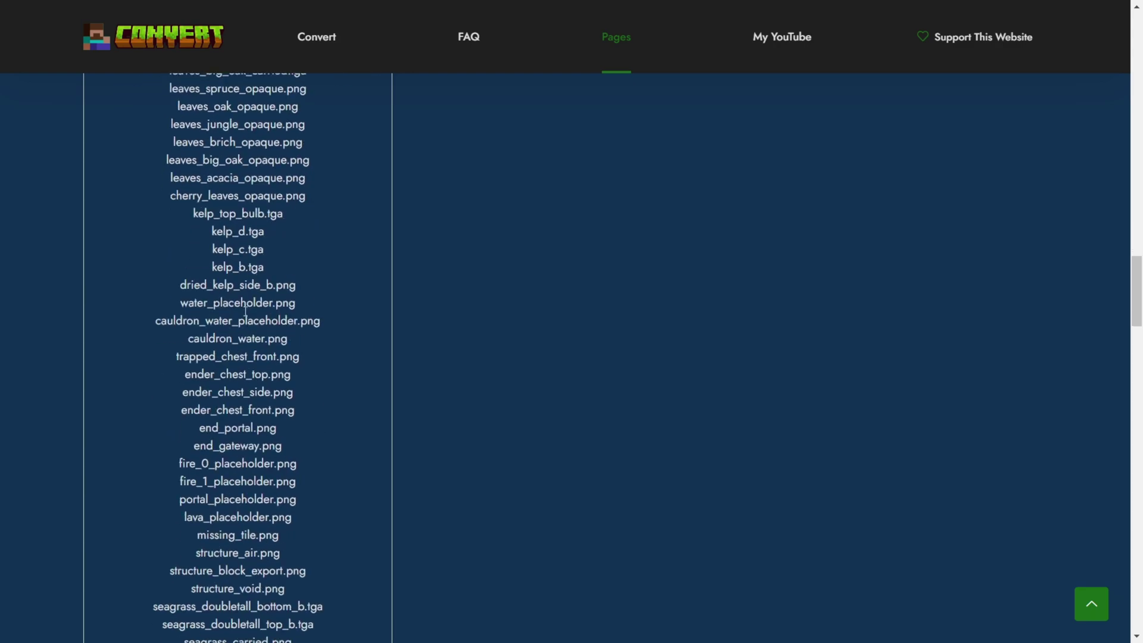
{"action": "scroll", "coordinate": [241, 345], "scroll_direction": "down", "scroll_amount": 3}
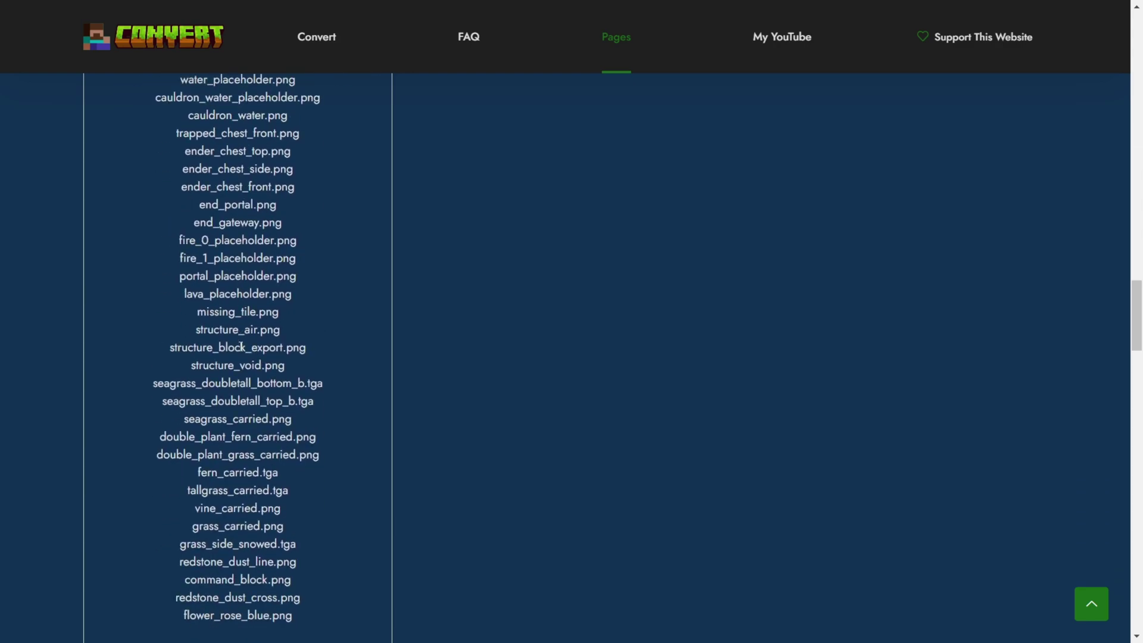
{"action": "scroll", "coordinate": [240, 347], "scroll_direction": "down", "scroll_amount": 3}
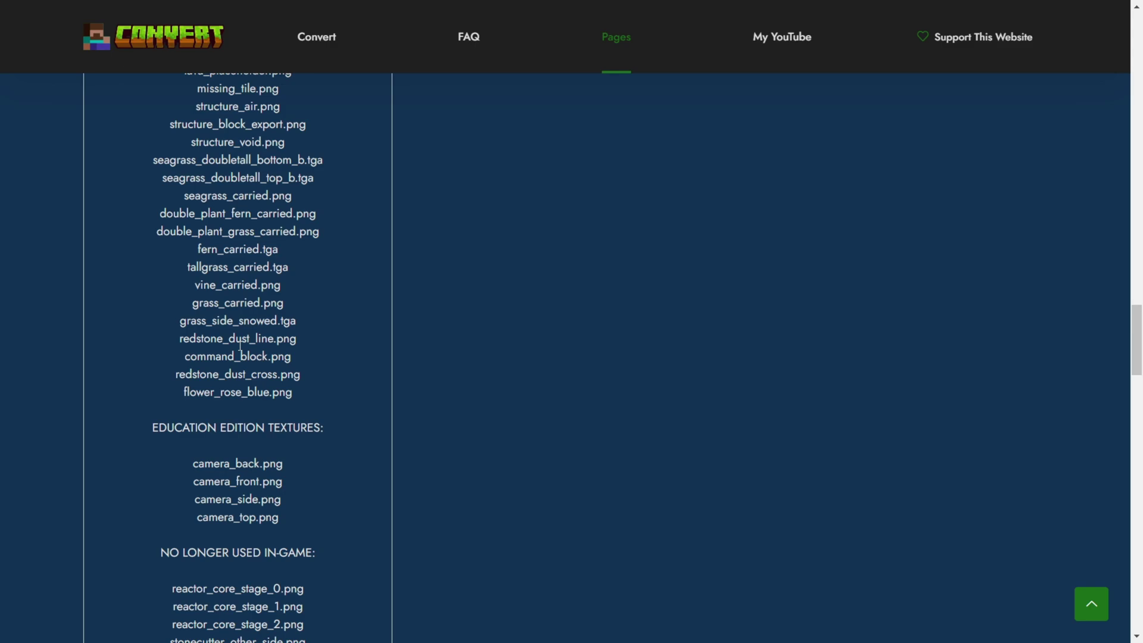
{"action": "scroll", "coordinate": [241, 347], "scroll_direction": "up", "scroll_amount": 1}
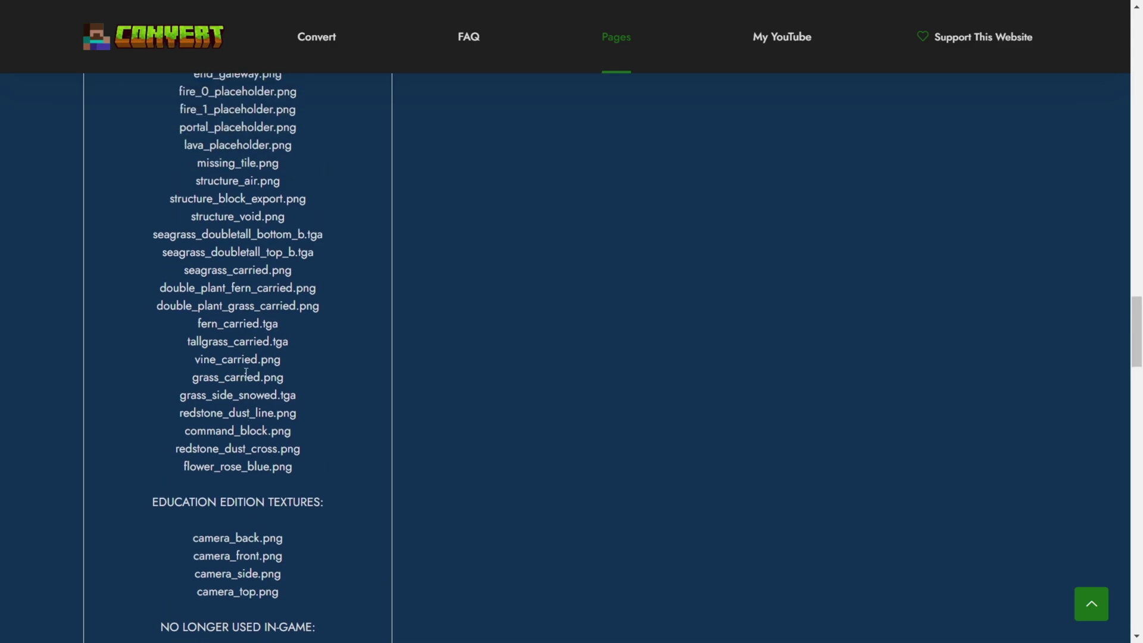
{"action": "scroll", "coordinate": [244, 369], "scroll_direction": "up", "scroll_amount": 3}
{"action": "scroll", "coordinate": [244, 373], "scroll_direction": "up", "scroll_amount": 10}
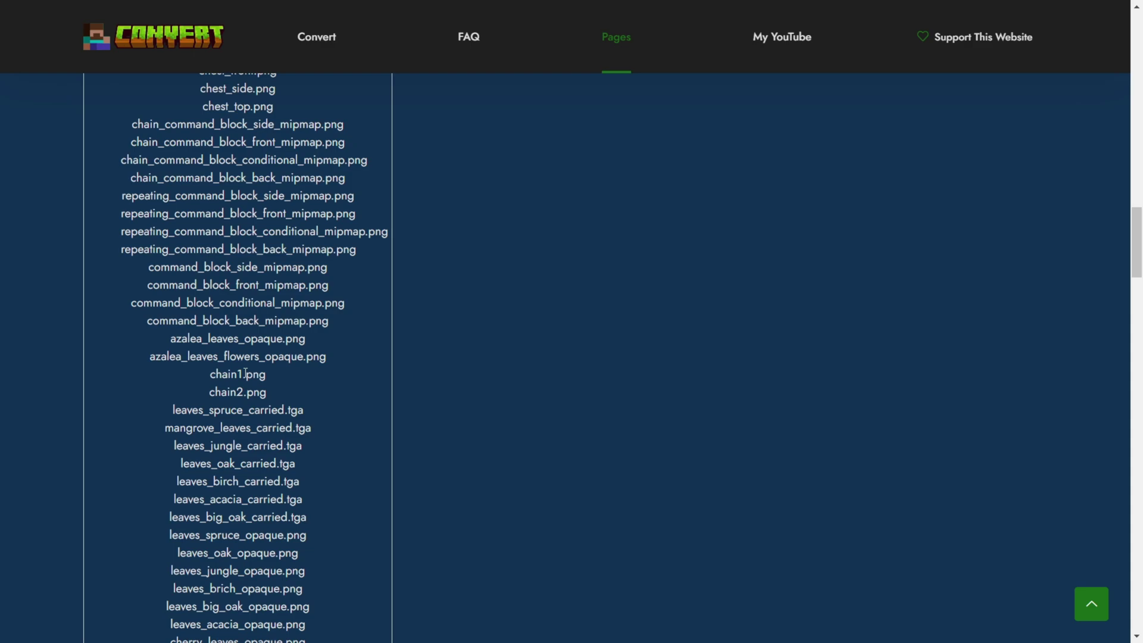
{"action": "scroll", "coordinate": [244, 373], "scroll_direction": "up", "scroll_amount": 15}
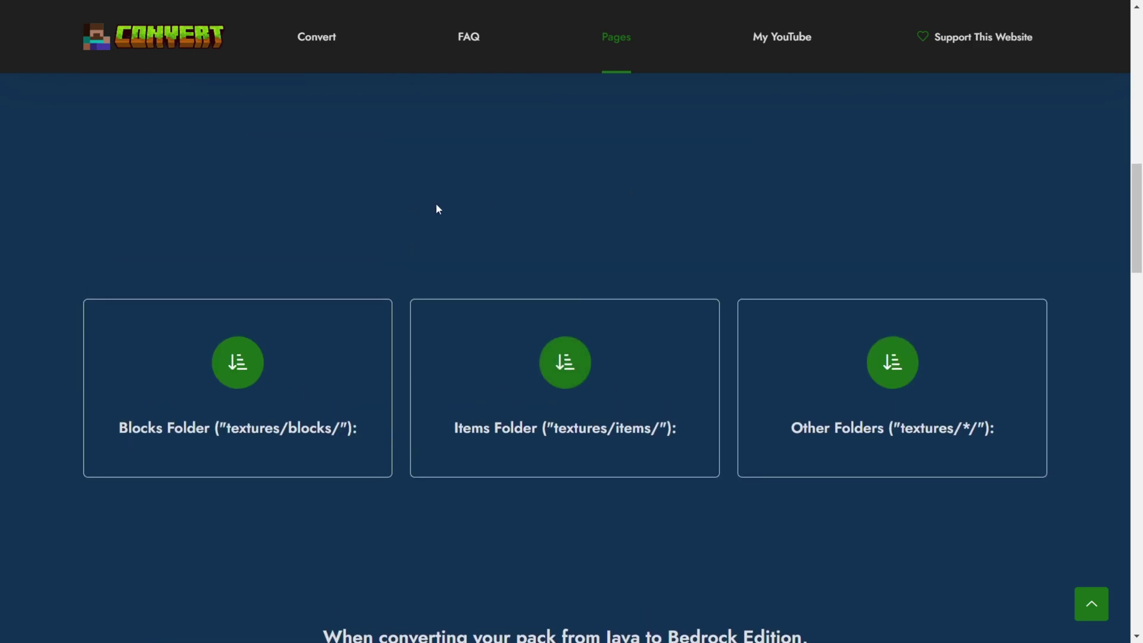
{"action": "scroll", "coordinate": [579, 235], "scroll_direction": "down", "scroll_amount": 1}
Expand the Items and Blocks folder missing-file lists and scroll to the Bedrock To Java section.
{"action": "left_click", "coordinate": [582, 298]}
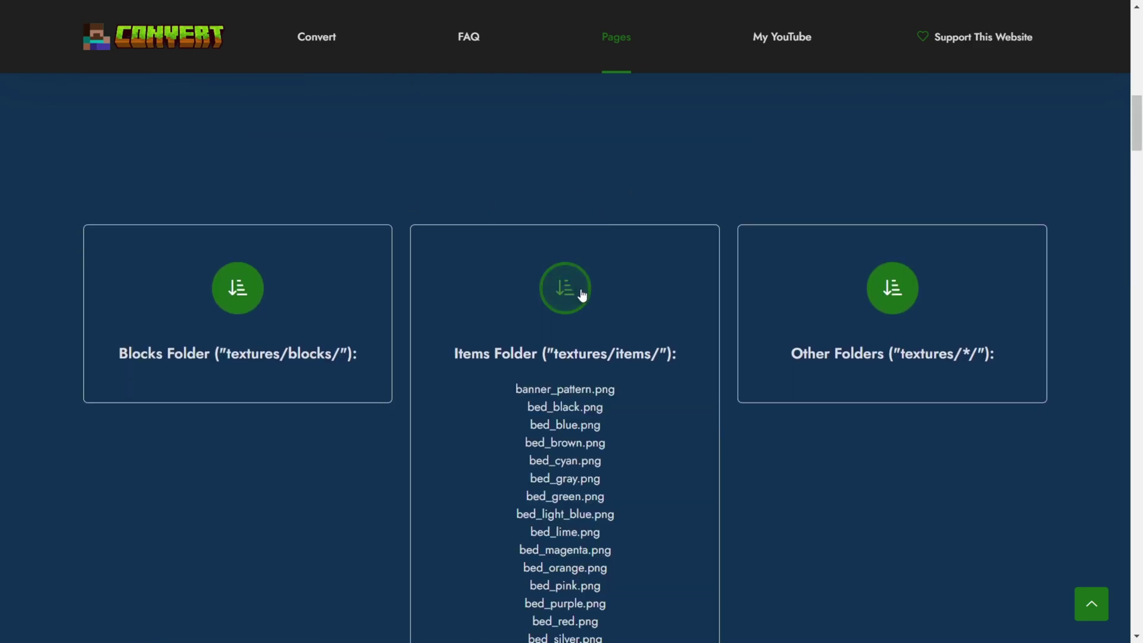
{"action": "left_click", "coordinate": [342, 306]}
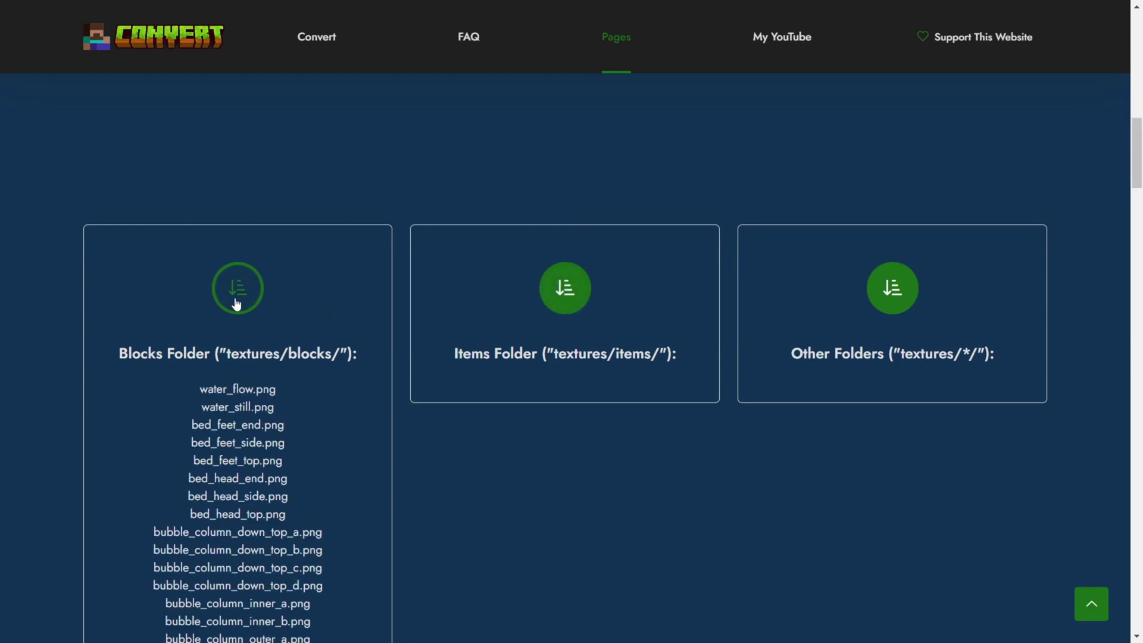
{"action": "scroll", "coordinate": [237, 292], "scroll_direction": "down", "scroll_amount": 1}
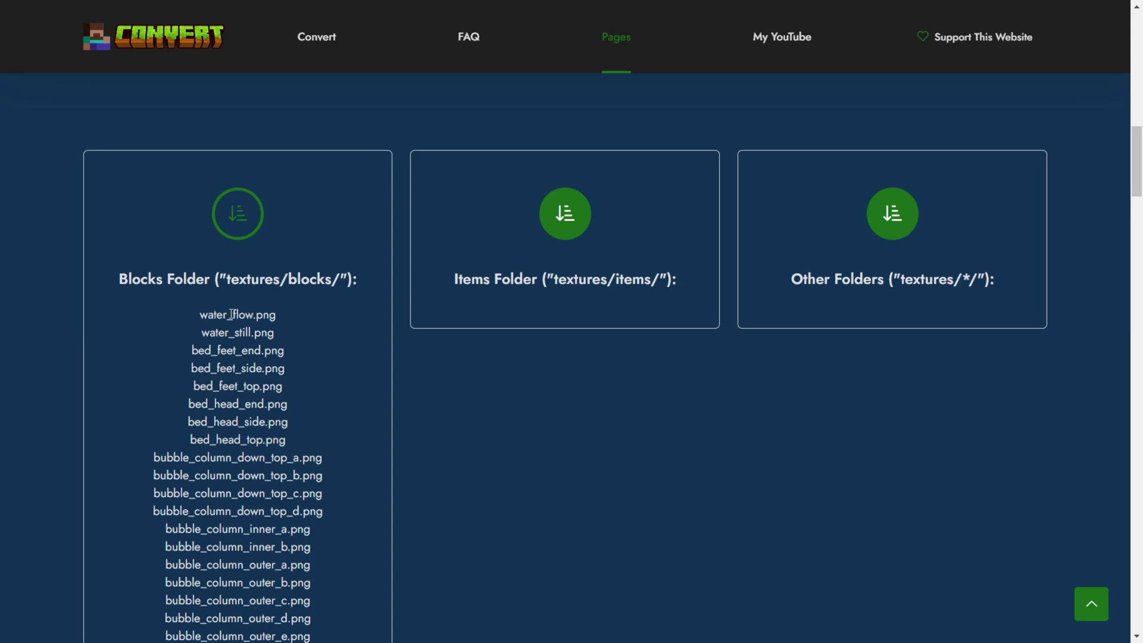
{"action": "scroll", "coordinate": [238, 309], "scroll_direction": "down", "scroll_amount": 1}
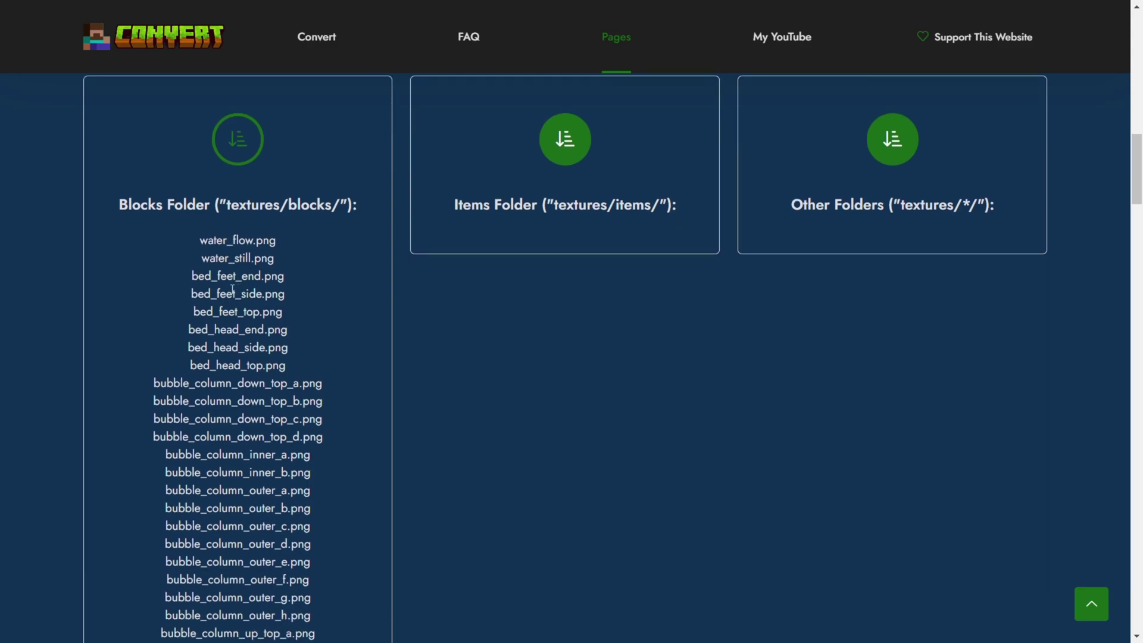
{"action": "scroll", "coordinate": [219, 298], "scroll_direction": "down", "scroll_amount": 5}
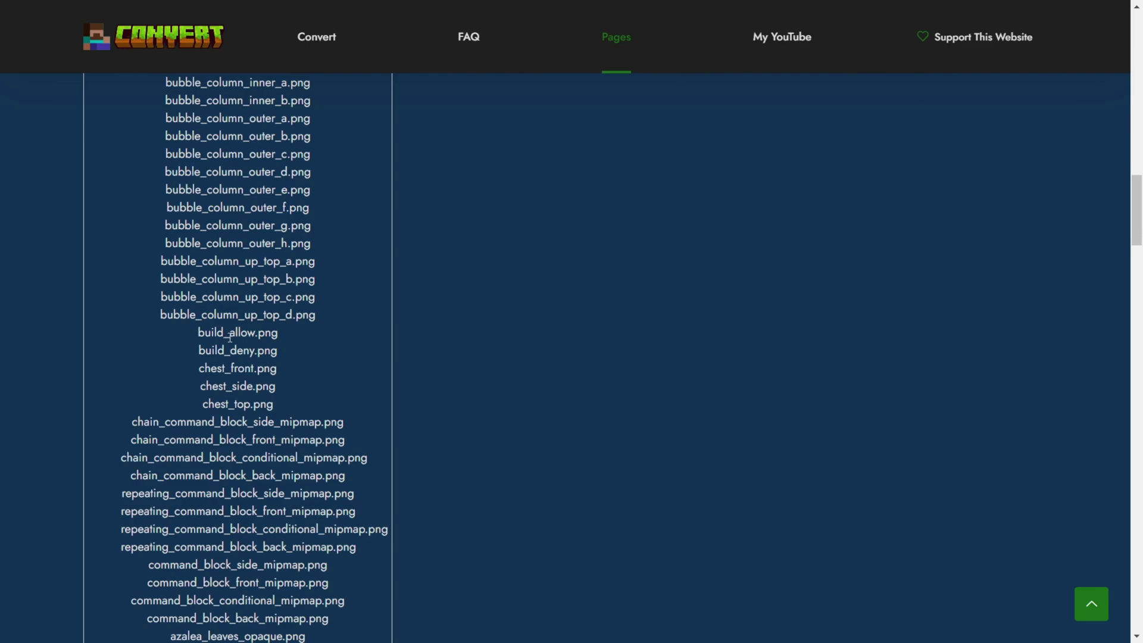
{"action": "scroll", "coordinate": [230, 343], "scroll_direction": "up", "scroll_amount": 5}
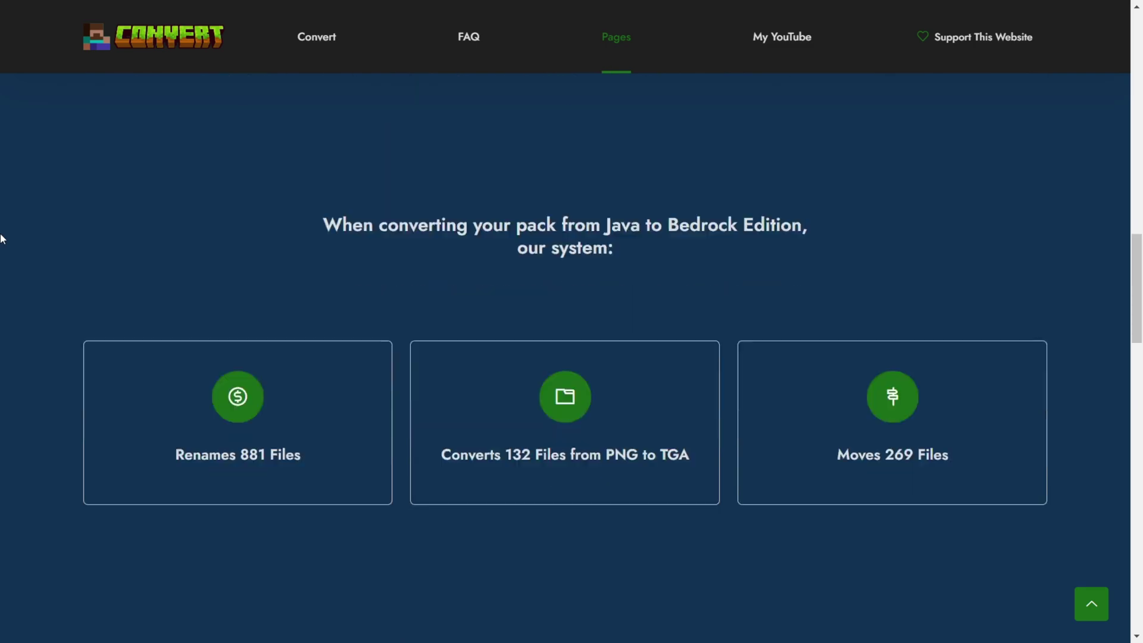
{"action": "scroll", "coordinate": [1, 238], "scroll_direction": "down", "scroll_amount": 2}
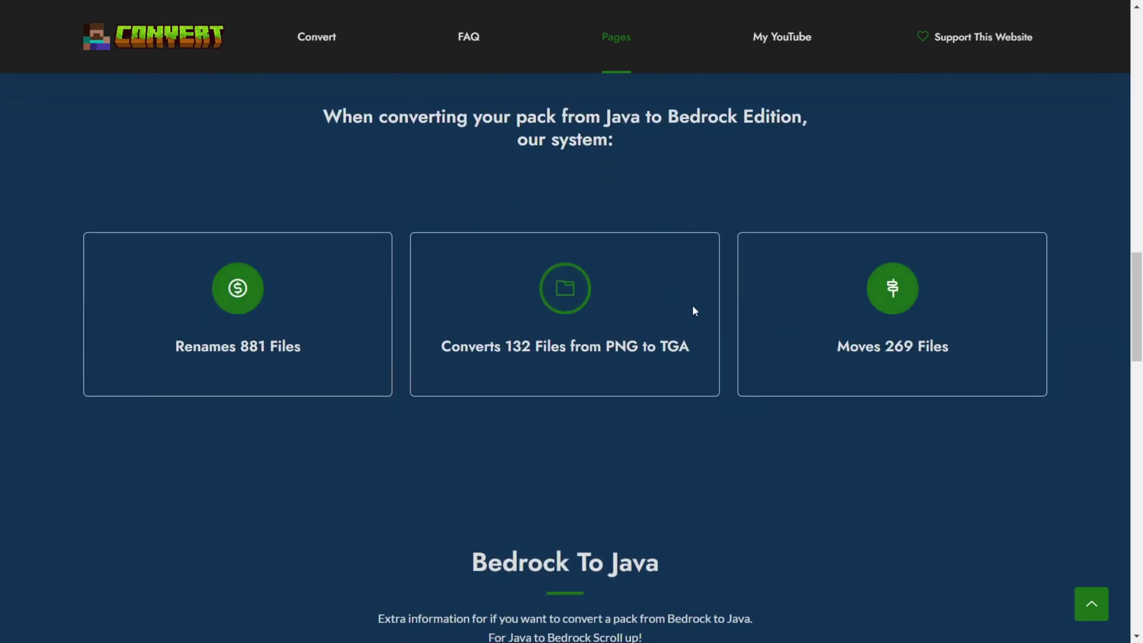
Scroll to the Bedrock To Java notes and briefly highlight their heading.
{"action": "scroll", "coordinate": [695, 306], "scroll_direction": "down", "scroll_amount": 5}
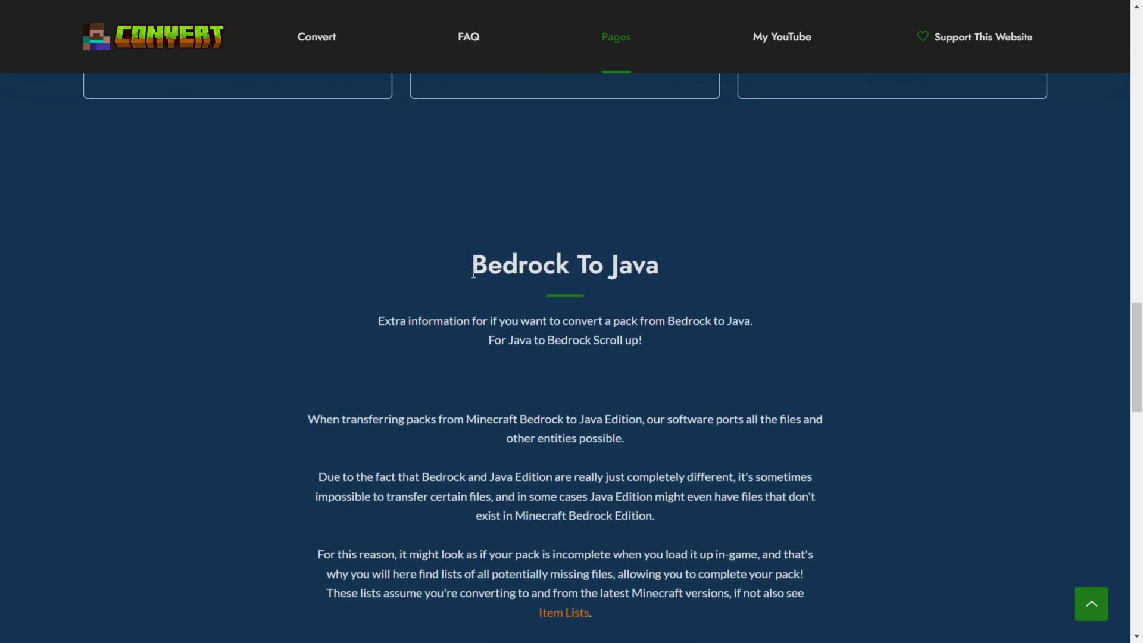
{"action": "left_click_drag", "start_coordinate": [474, 274], "coordinate": [667, 271]}
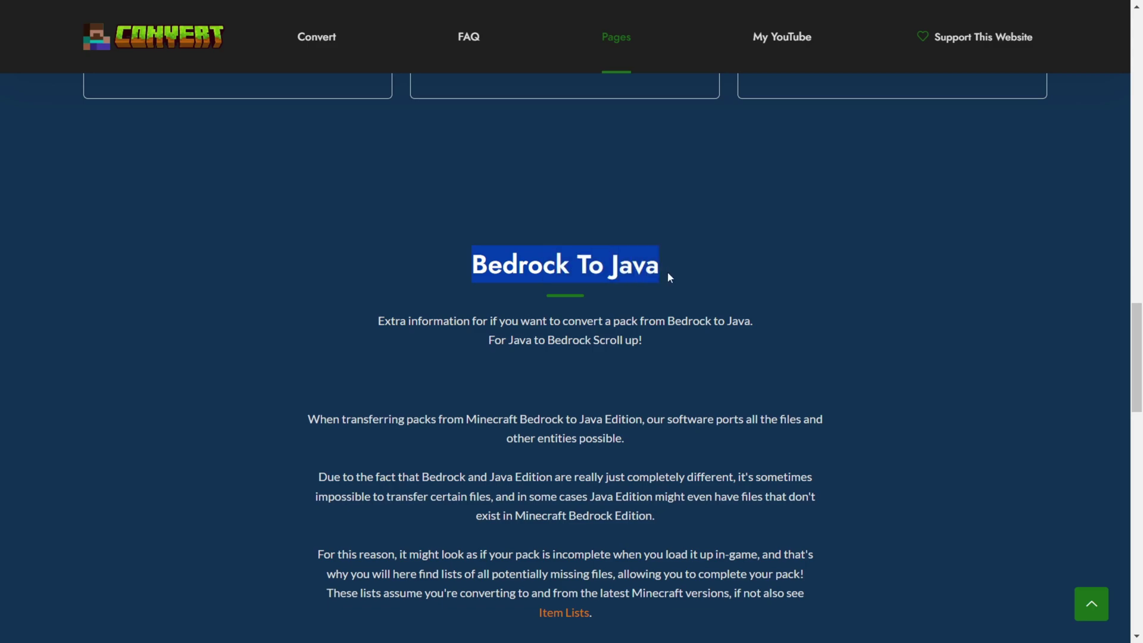
{"action": "left_click", "coordinate": [691, 277]}
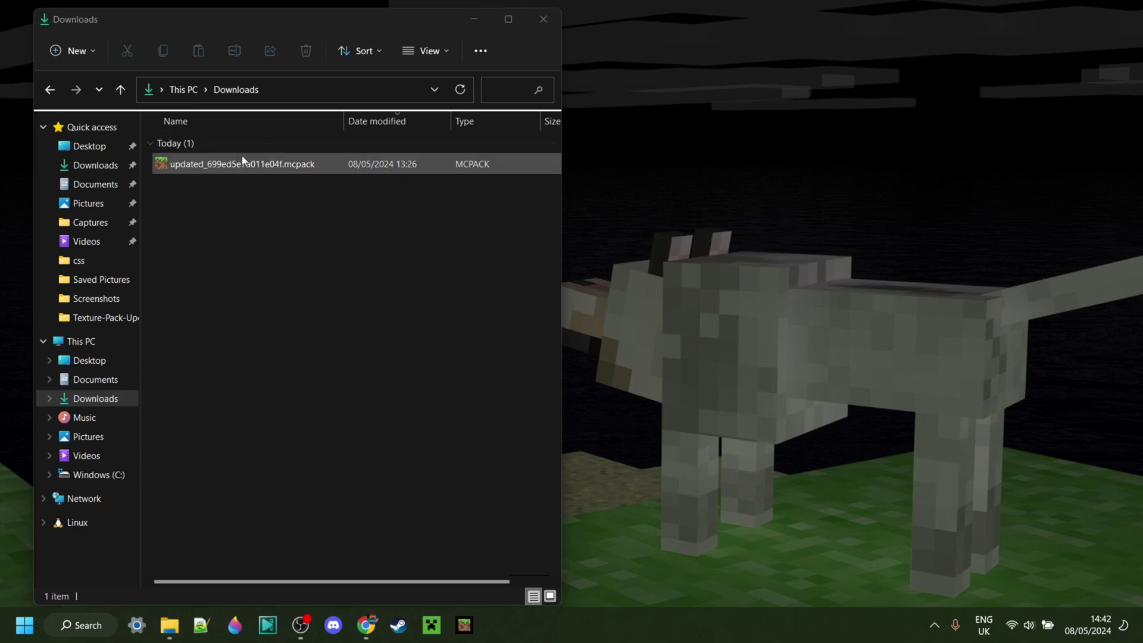
Rename the downloaded .mcpack to the creator's handle followed by 'Reduced Pumpkin Blur'.
{"action": "right_click", "coordinate": [209, 166]}
{"action": "left_click", "coordinate": [274, 182]}
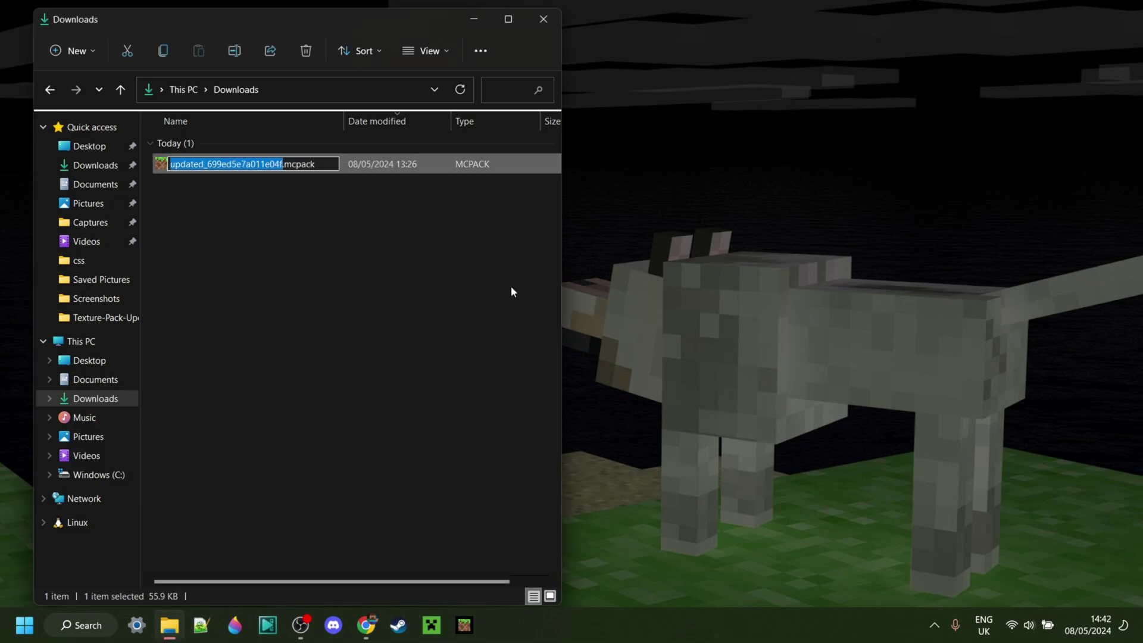
{"action": "type", "text": "Itsme64's Reduced Pumpkin Blur"}
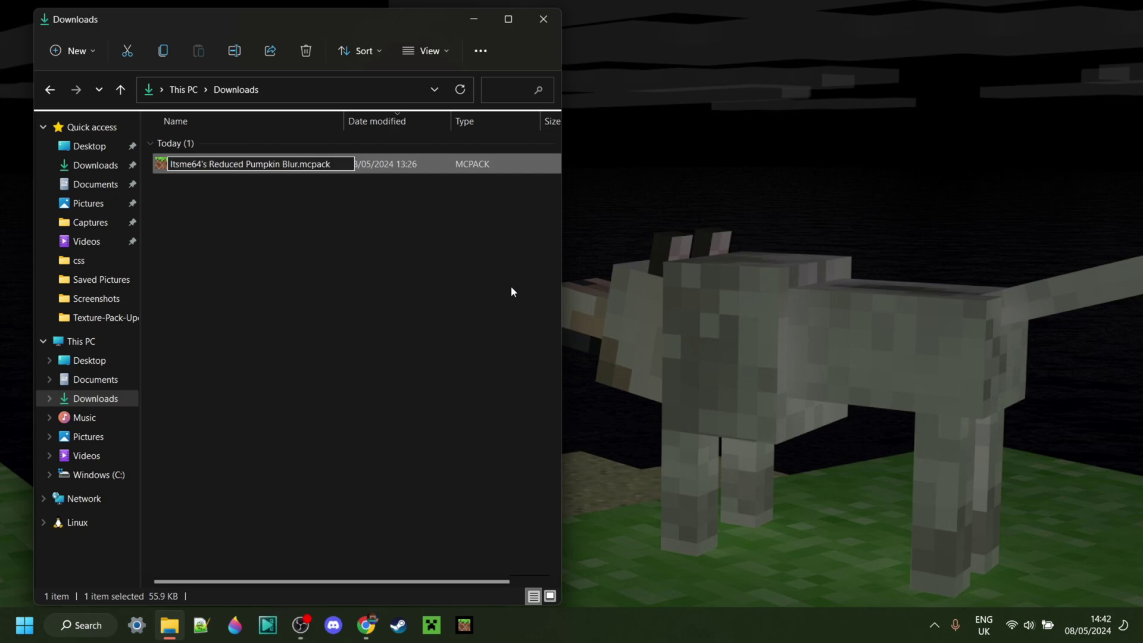
{"action": "left_click", "coordinate": [404, 248]}
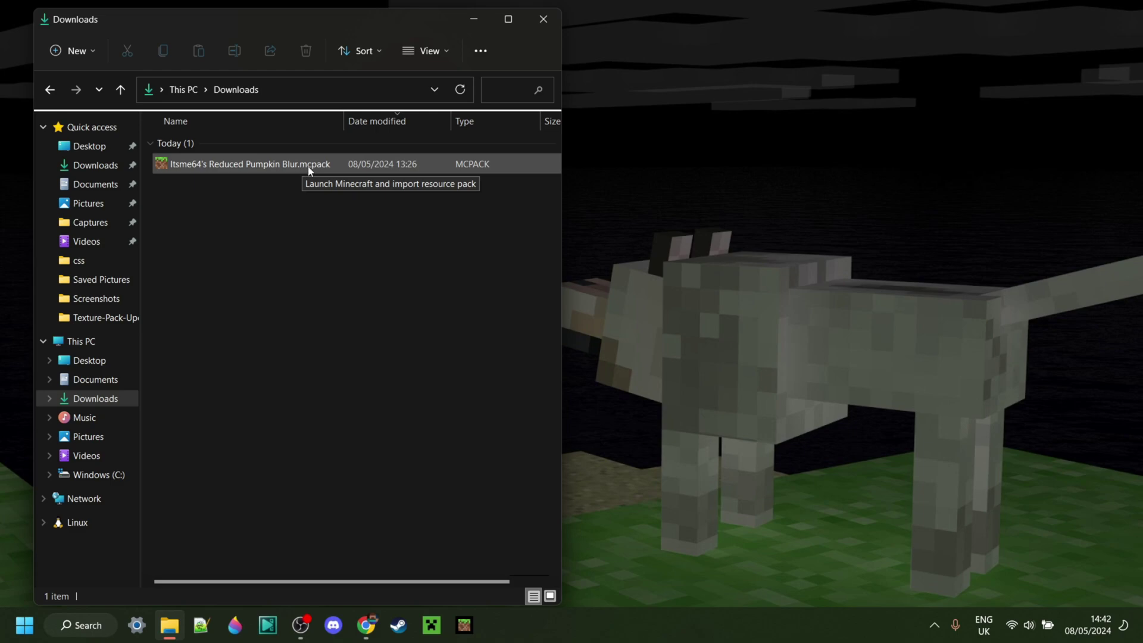
Open the renamed .mcpack with Minecraft to import it.
{"action": "right_click", "coordinate": [176, 167]}
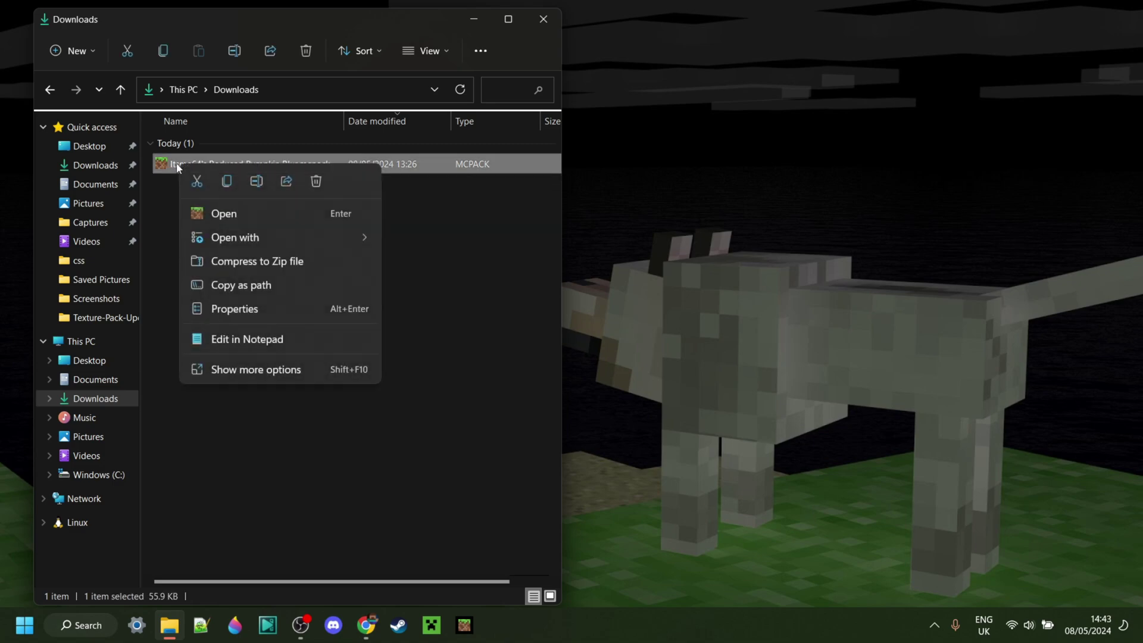
{"action": "mouse_move", "coordinate": [349, 243]}
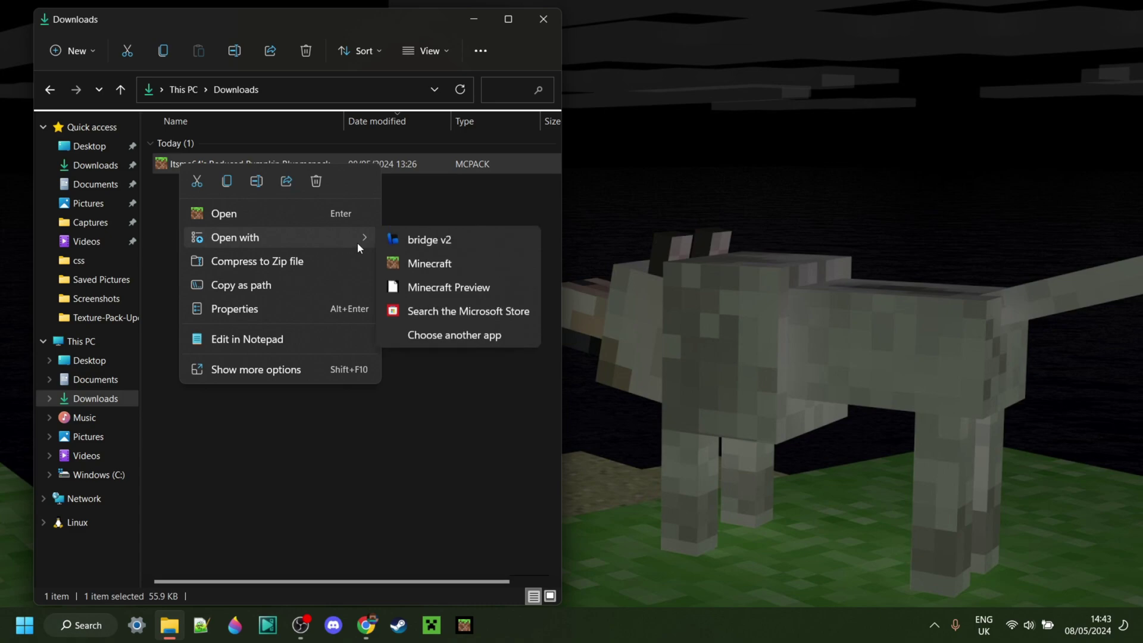
{"action": "left_click", "coordinate": [416, 267]}
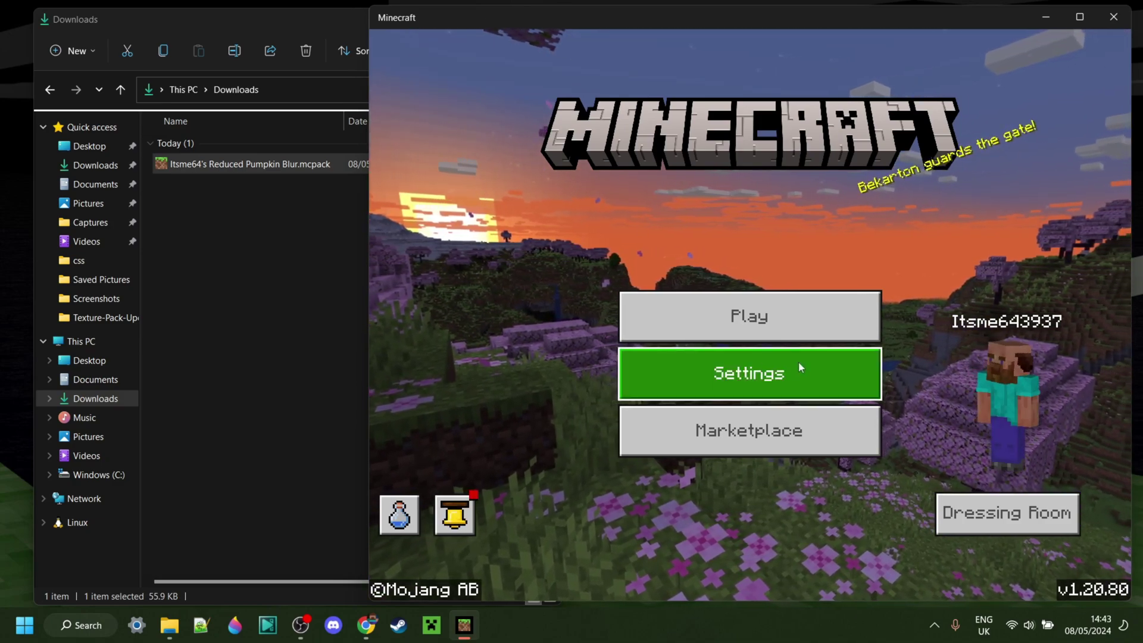
Activate the Reduced Pumpkin Blur pack under Global Resources and exit settings to reload packs.
{"action": "left_click", "coordinate": [780, 370]}
{"action": "scroll", "coordinate": [563, 369], "scroll_direction": "down", "scroll_amount": 5}
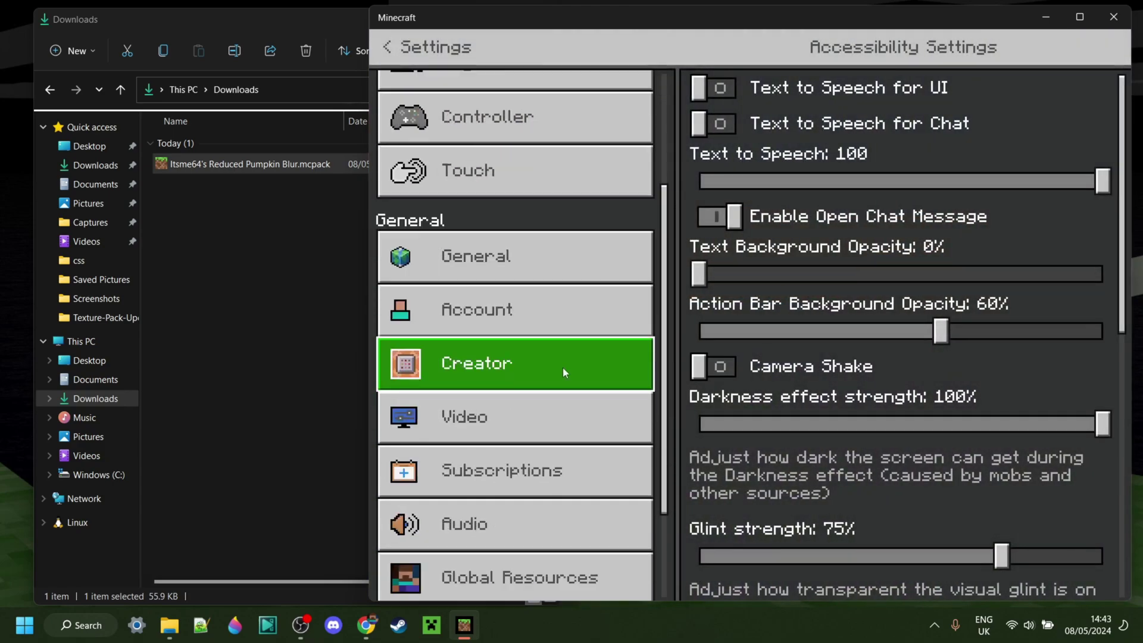
{"action": "left_click", "coordinate": [540, 456]}
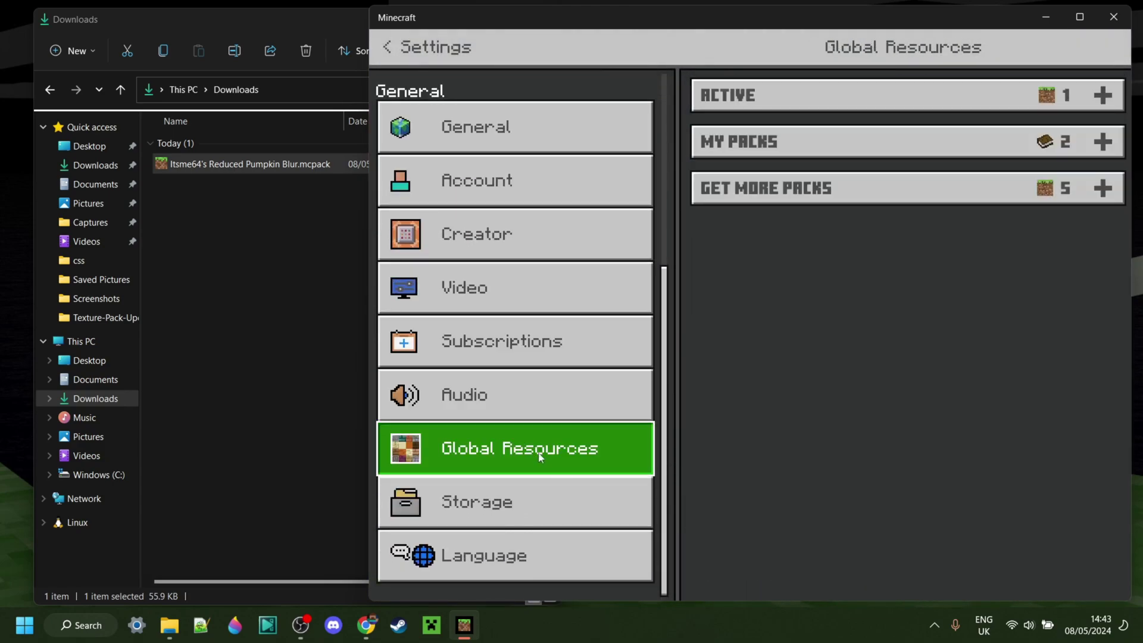
{"action": "left_click", "coordinate": [928, 156]}
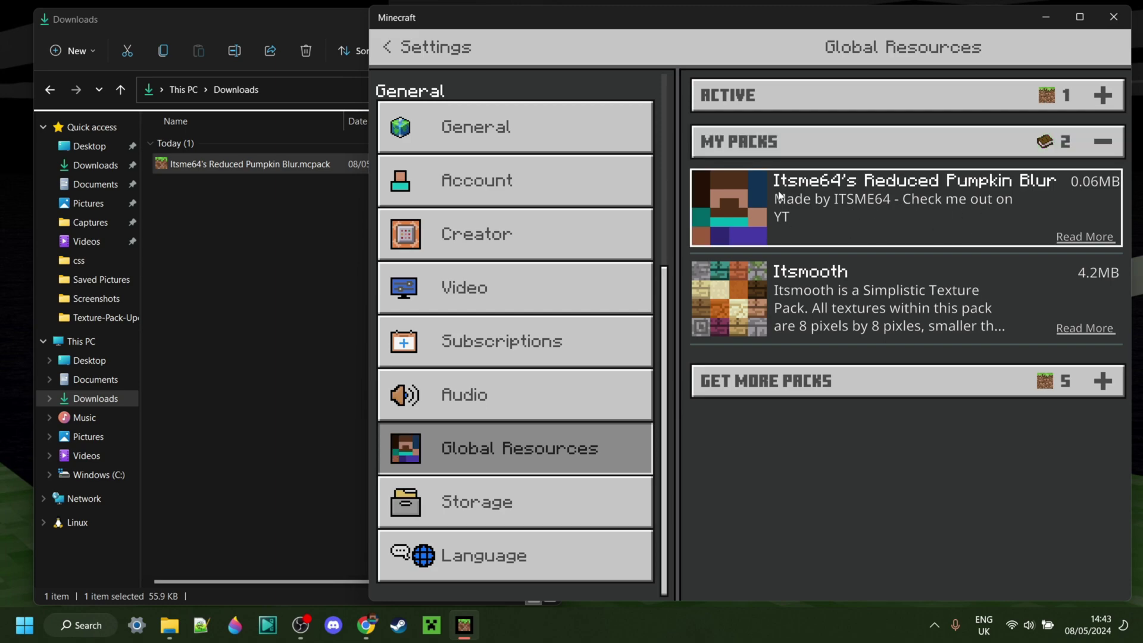
{"action": "left_click", "coordinate": [880, 202]}
{"action": "left_click", "coordinate": [887, 284]}
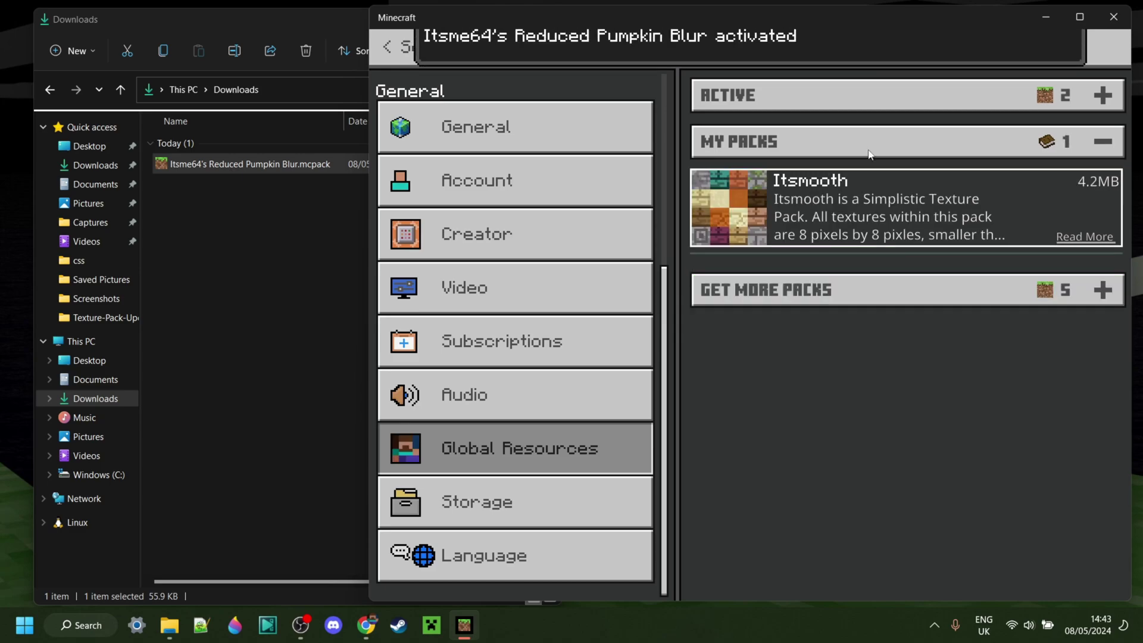
{"action": "left_click", "coordinate": [850, 100]}
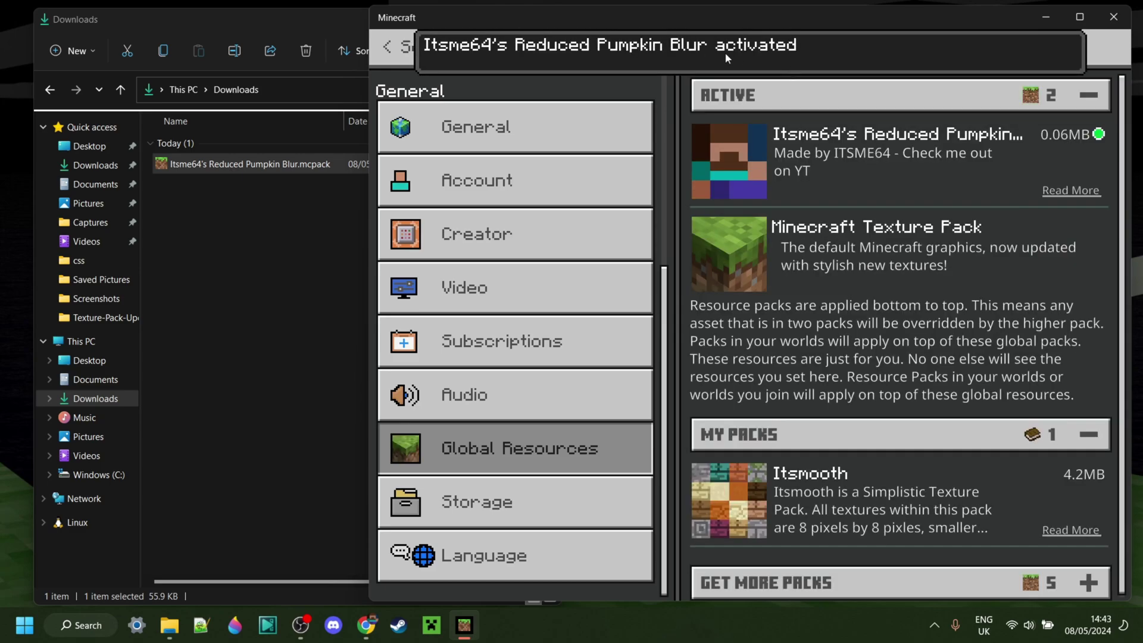
{"action": "left_click", "coordinate": [389, 48]}
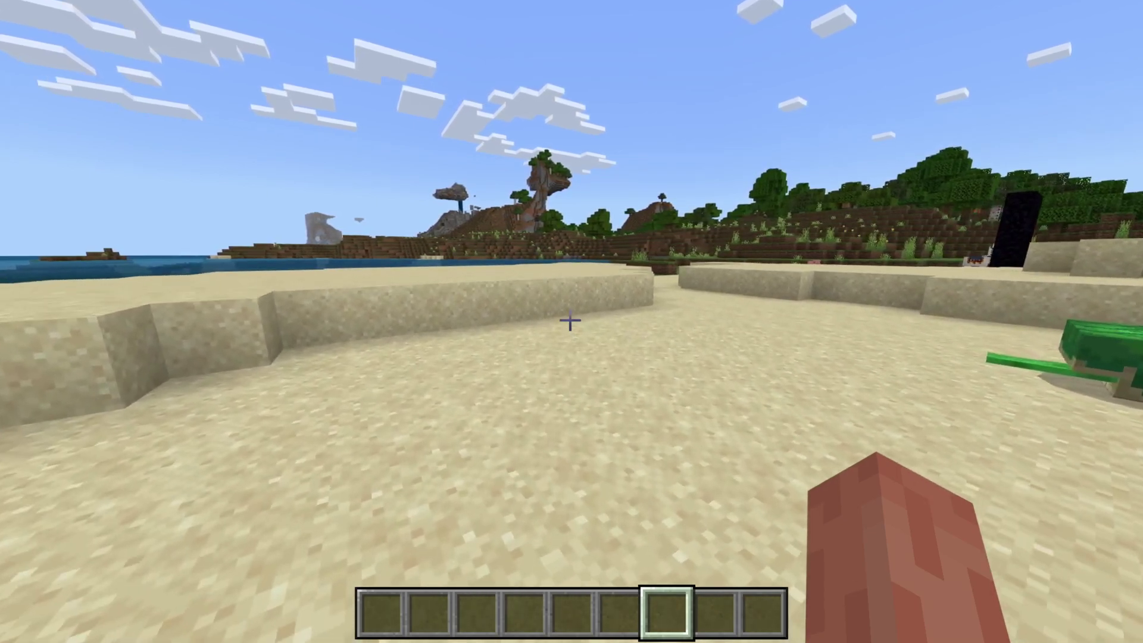
Search 'pump' in the creative inventory and equip a Carved Pumpkin as a helmet.
{"action": "key", "text": "F5"}
{"action": "key", "text": "F5"}
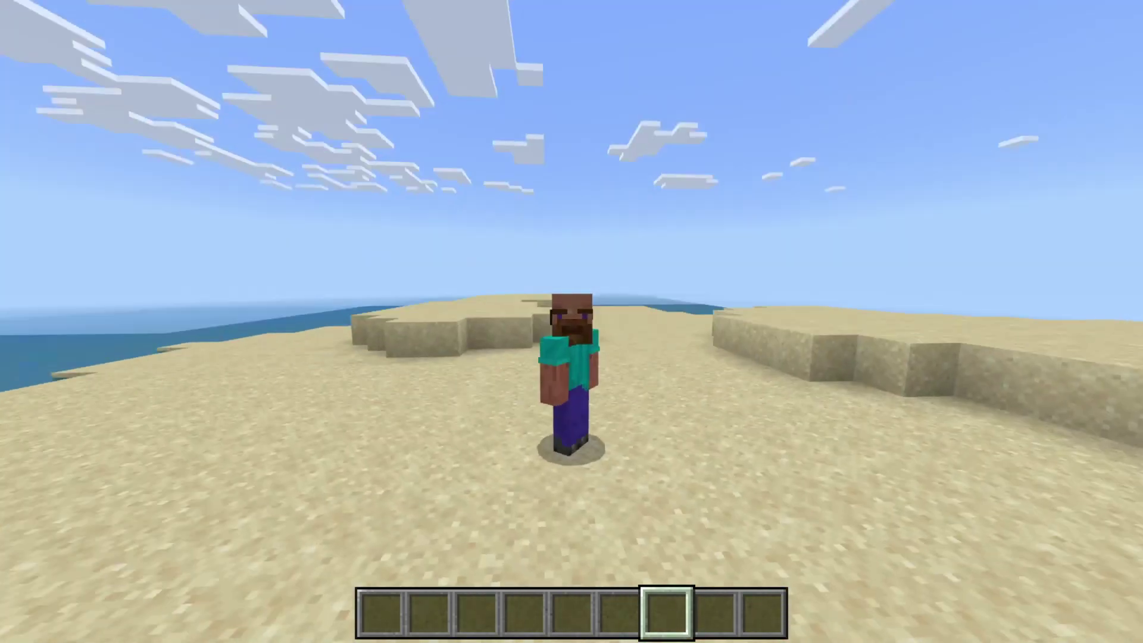
{"action": "key", "text": "e"}
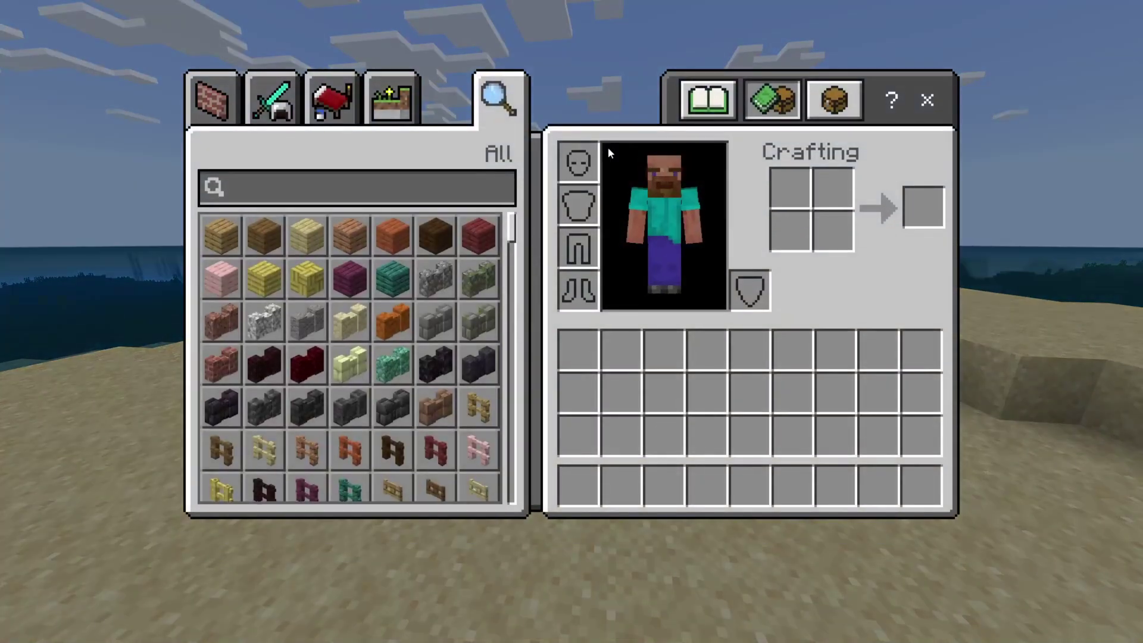
{"action": "left_click", "coordinate": [350, 203]}
{"action": "type", "text": "pump"}
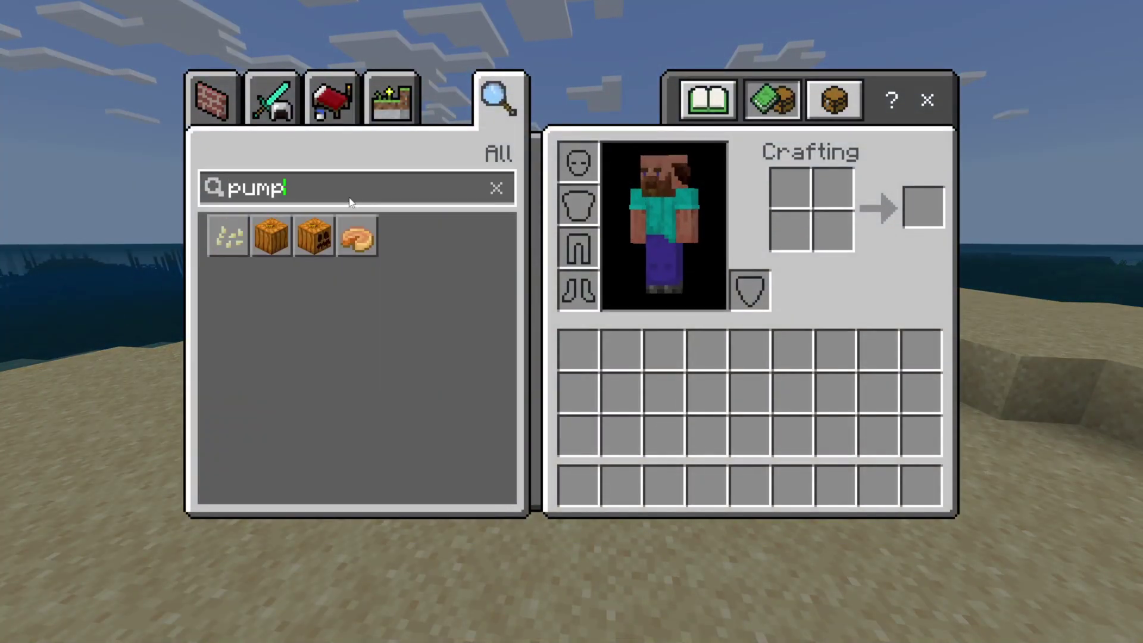
{"action": "left_click", "coordinate": [314, 236]}
{"action": "left_click", "coordinate": [587, 172]}
{"action": "key", "text": "e"}
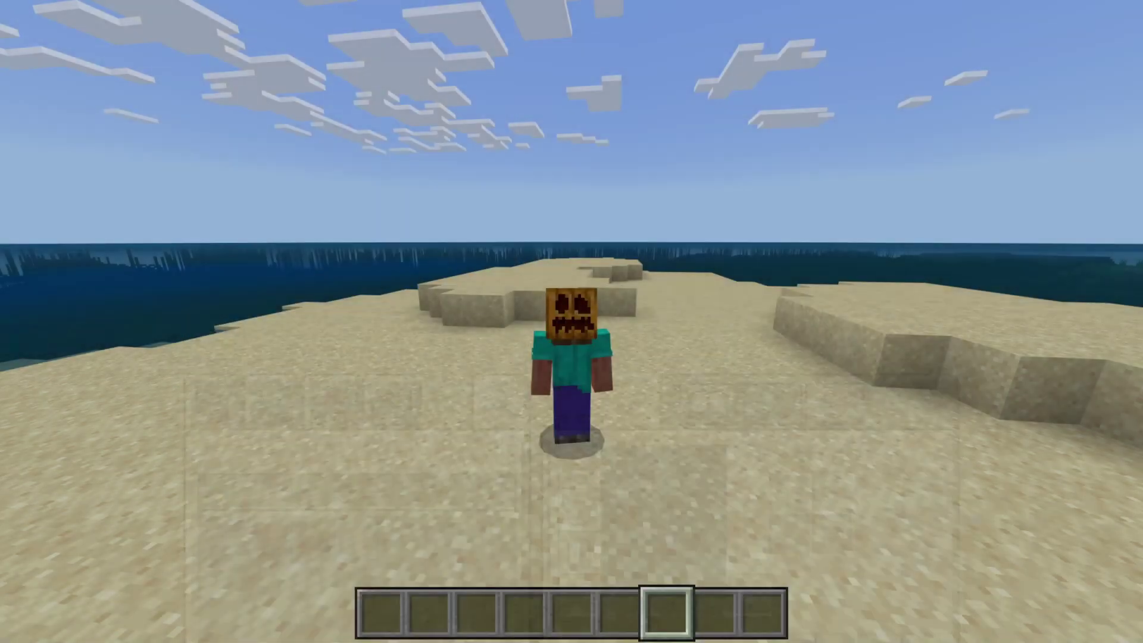
Check the pumpkin overlay in first person, return to third-person view and walk forward.
{"action": "key", "text": "F5"}
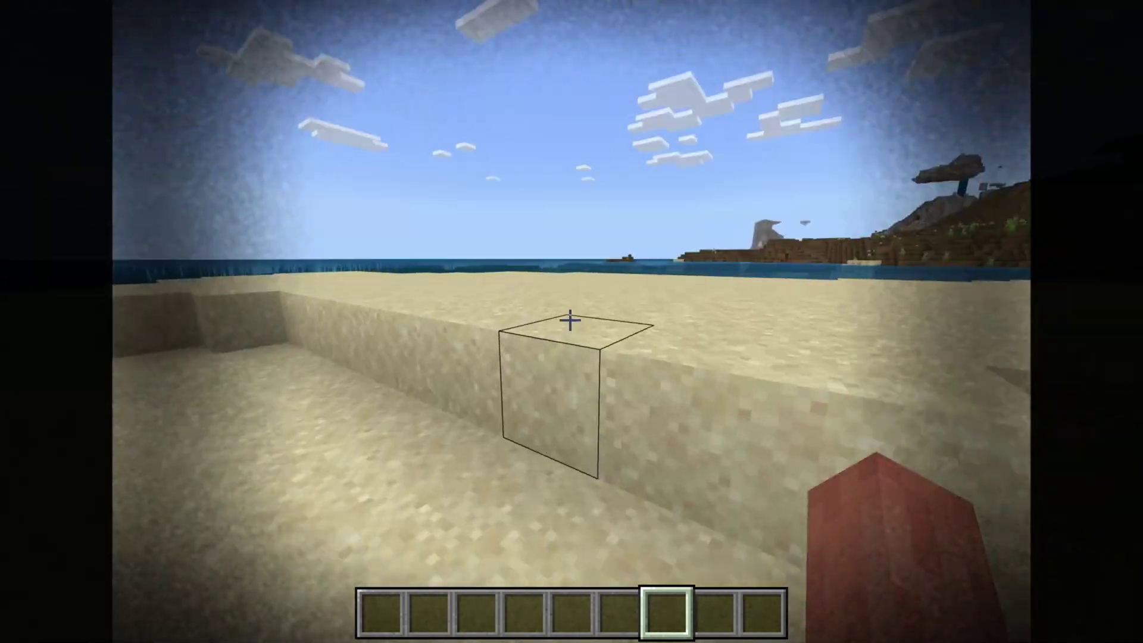
{"action": "key", "text": "F5"}
{"action": "key", "text": "F5"}
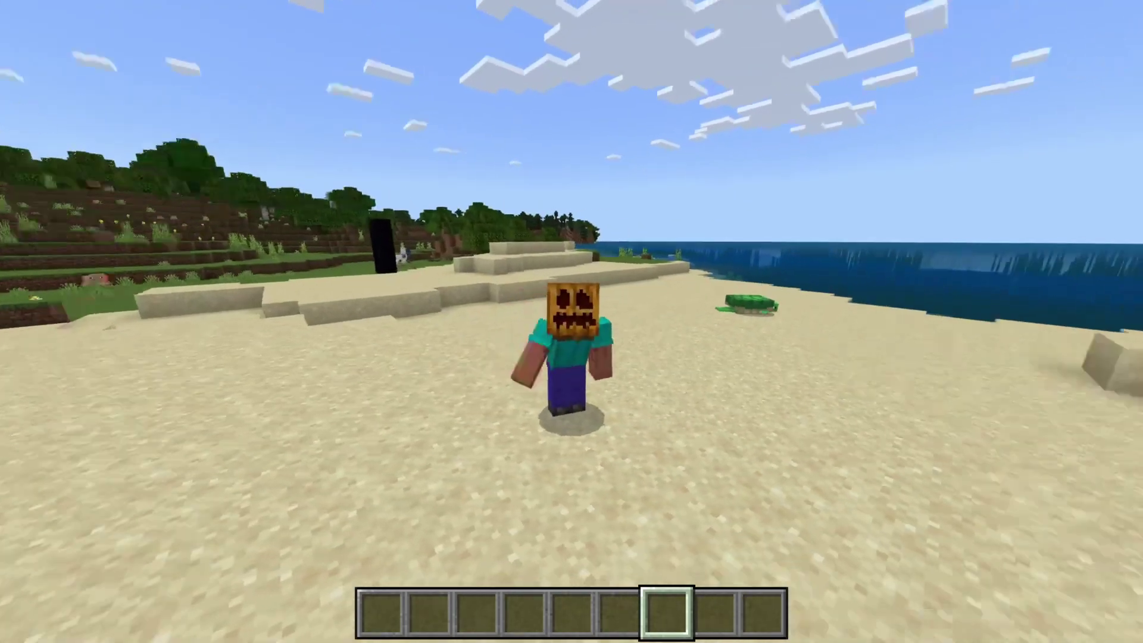
{"action": "key", "text": "w"}
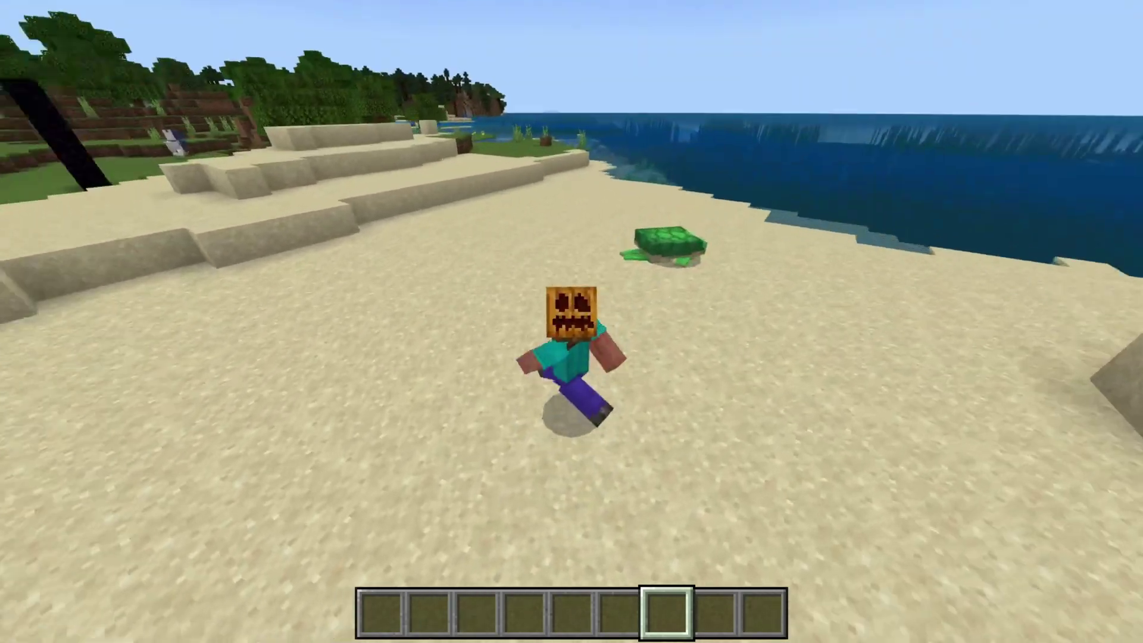
{"action": "key", "text": "w"}
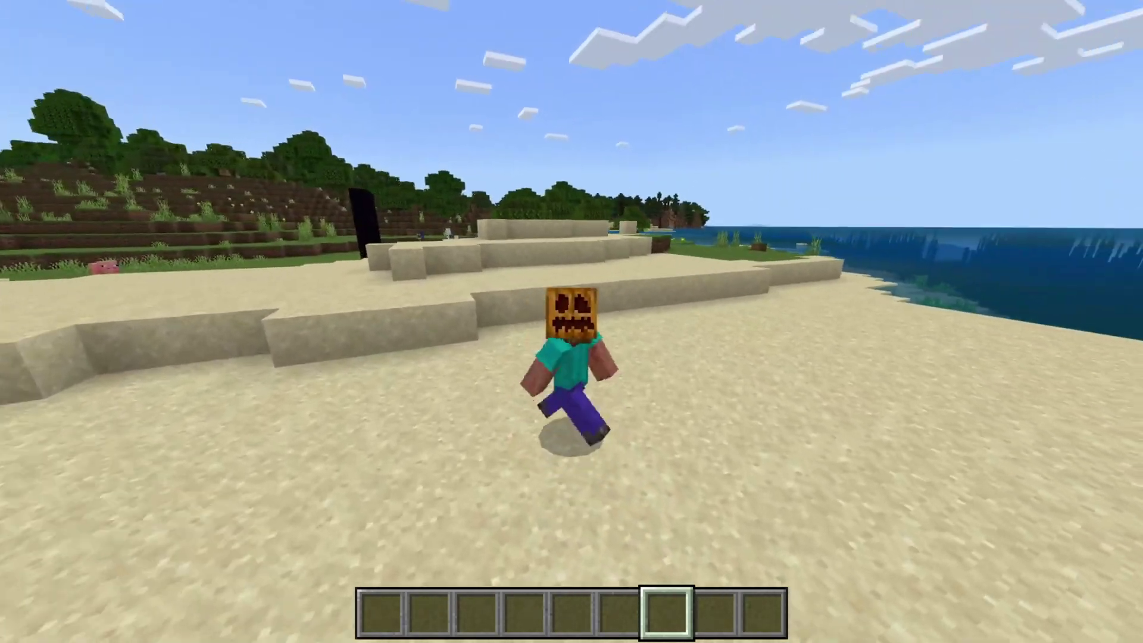